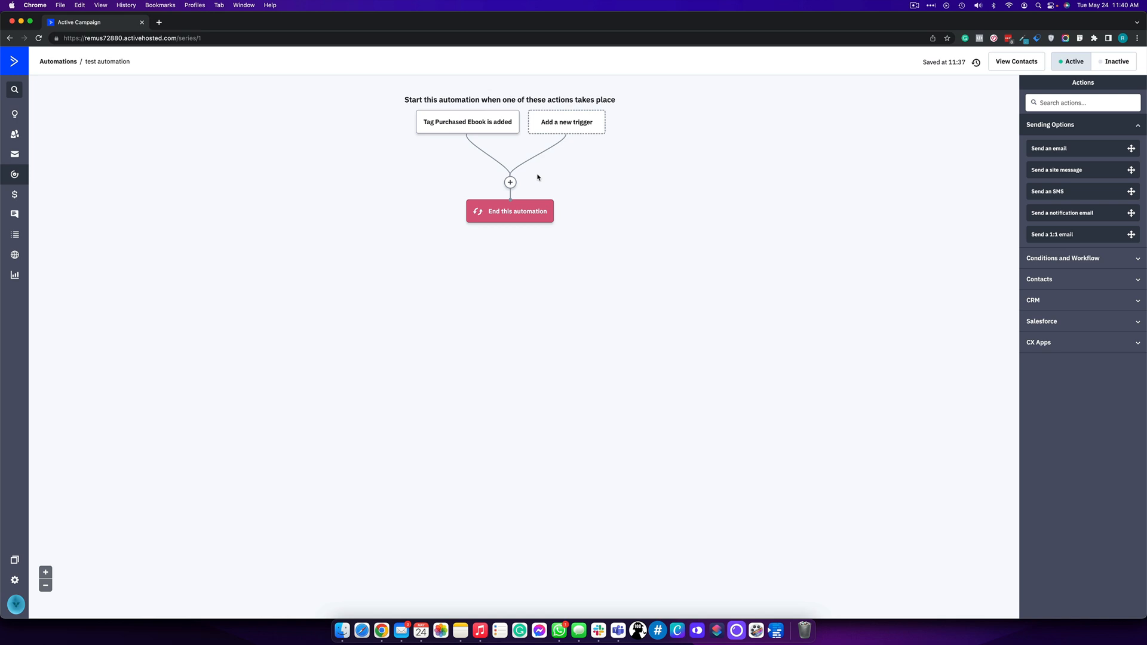
# - Delete the "End this automation" action from the test automation
pyautogui.click(545, 187)
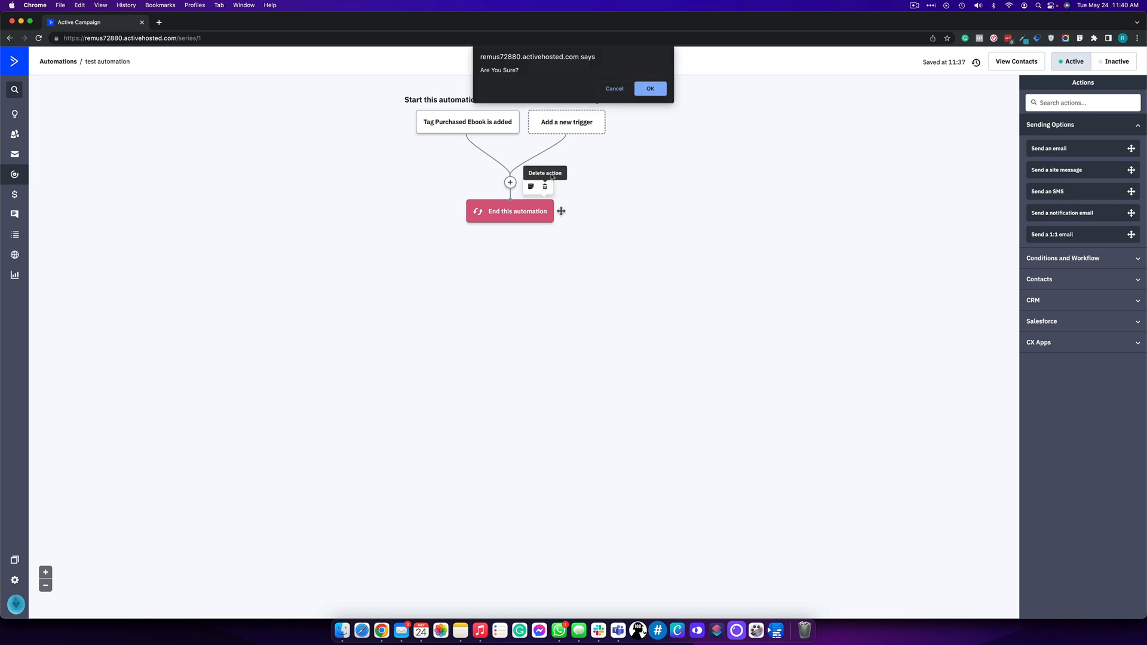
pyautogui.click(649, 89)
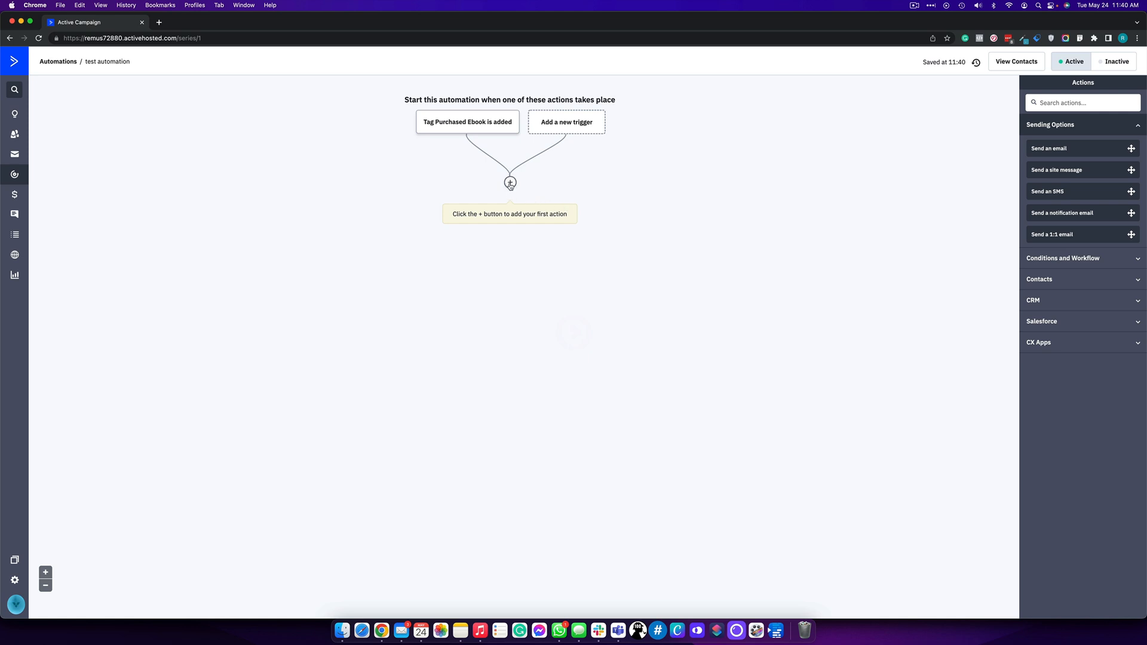
# - Examine the action types available for the automation under sending, conditions and workflow, contacts, CRM, Salesforce and CX Apps
pyautogui.click(510, 183)
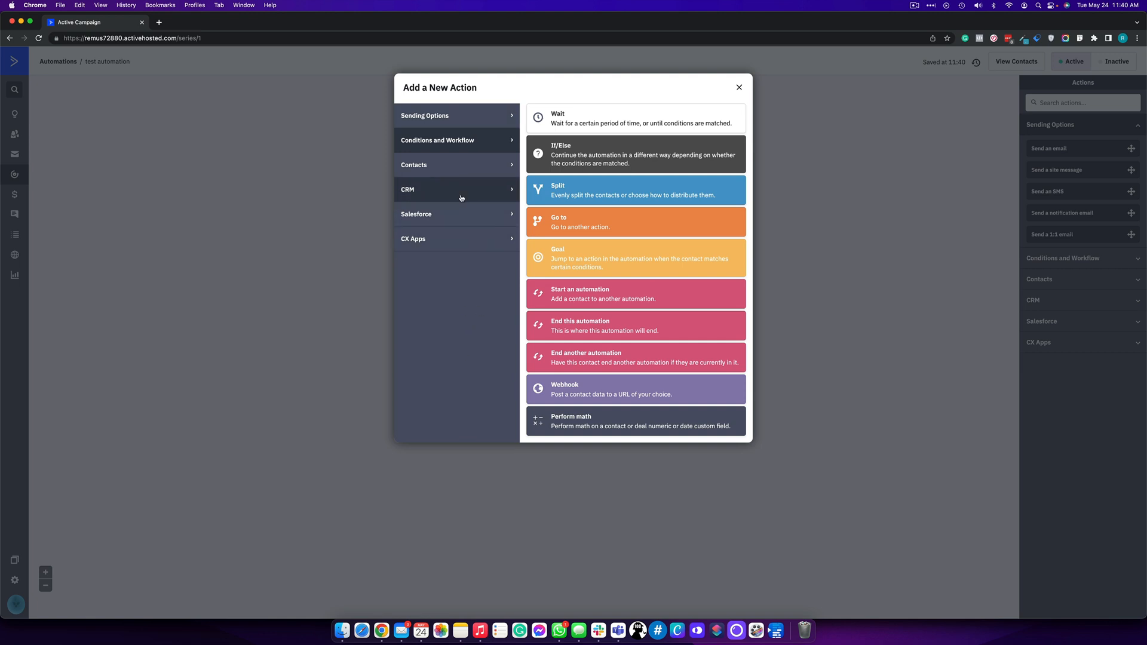
pyautogui.click(458, 124)
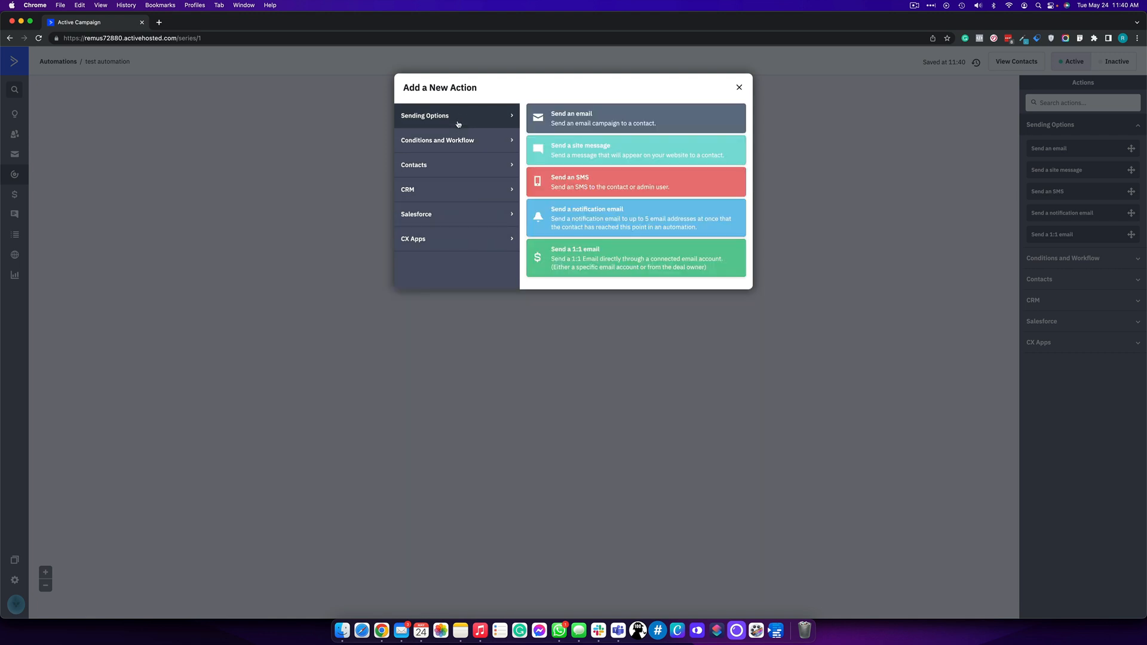
pyautogui.click(445, 141)
pyautogui.click(444, 161)
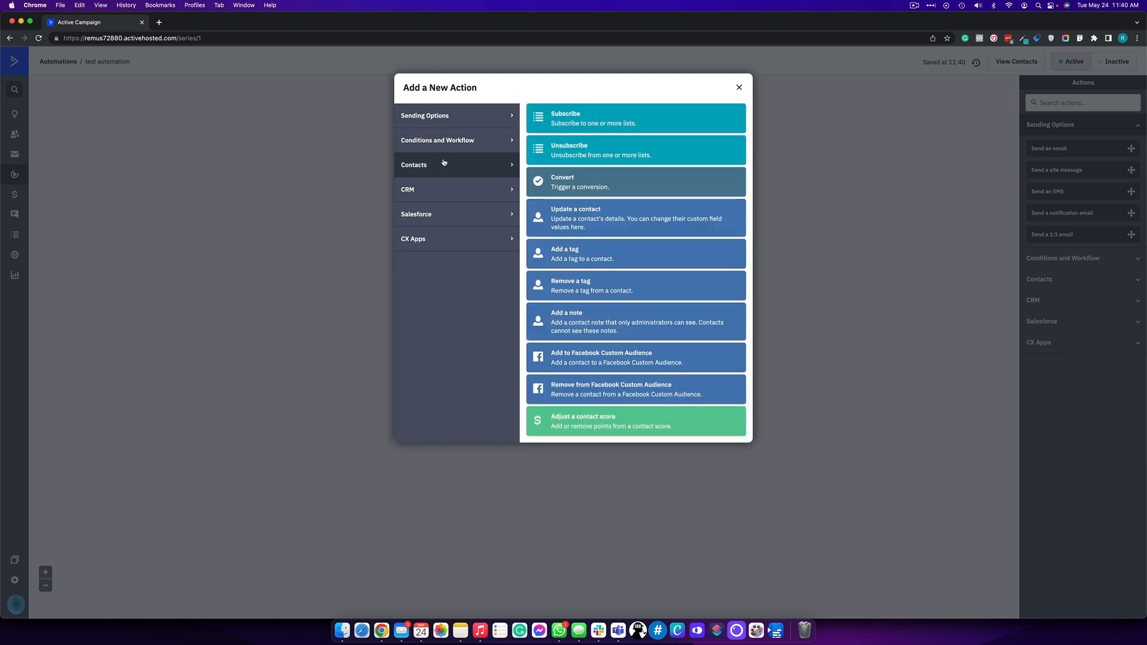
pyautogui.click(423, 196)
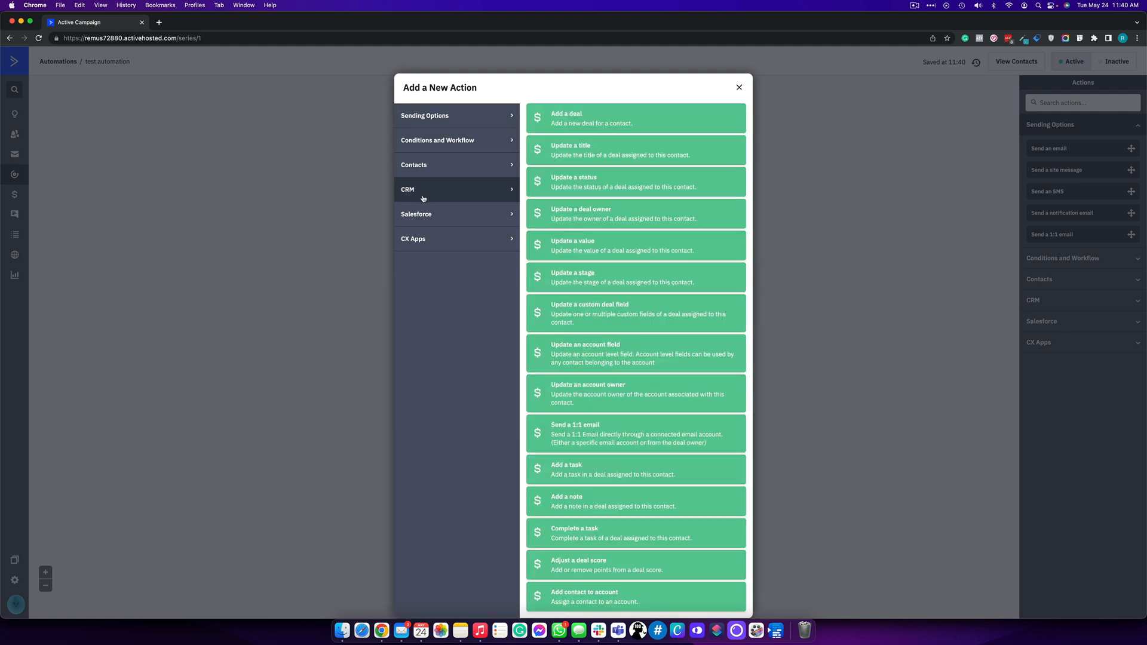
pyautogui.click(471, 224)
pyautogui.click(459, 239)
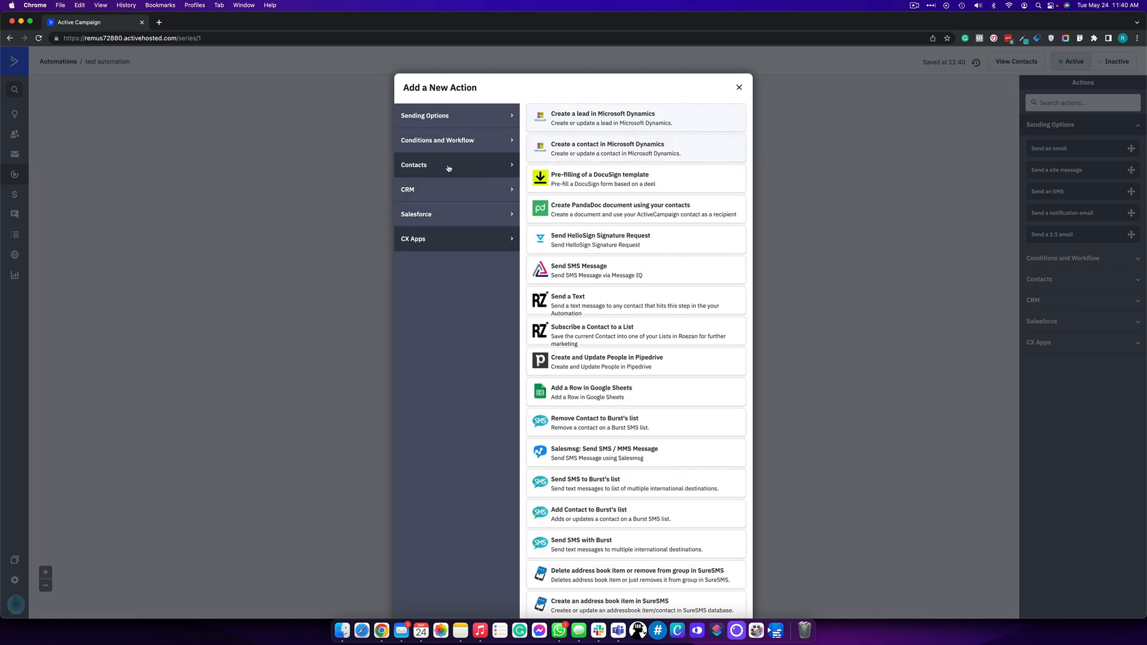
pyautogui.click(428, 191)
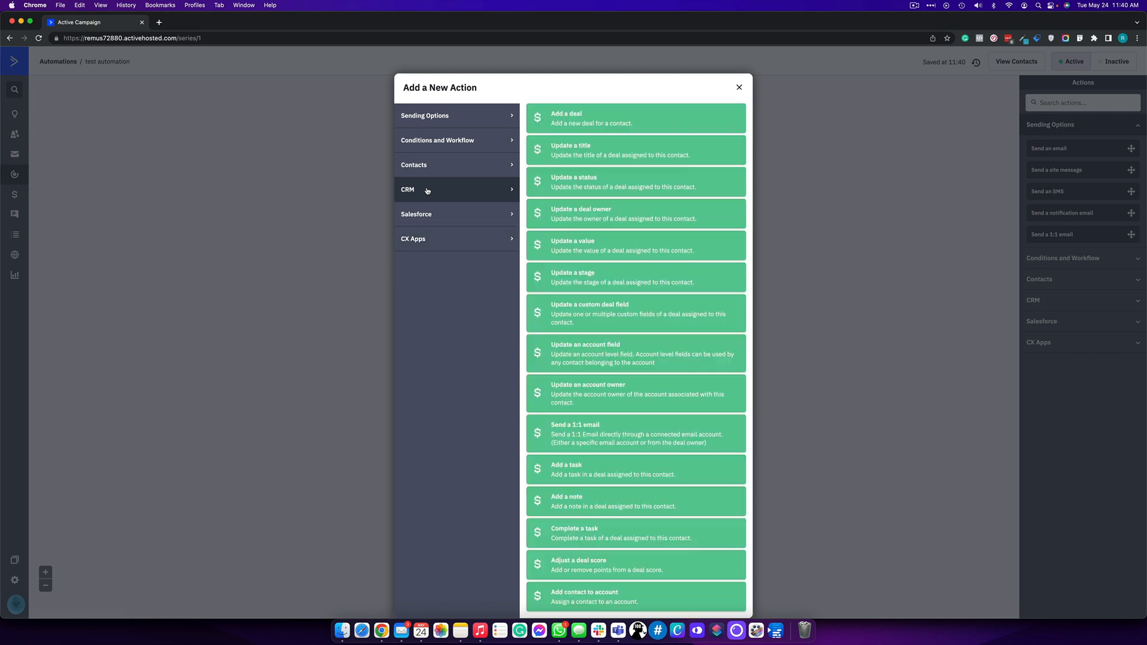
# - Add a "Send an email" action below the trigger with a new email named "test", staying on the automation page
pyautogui.click(460, 127)
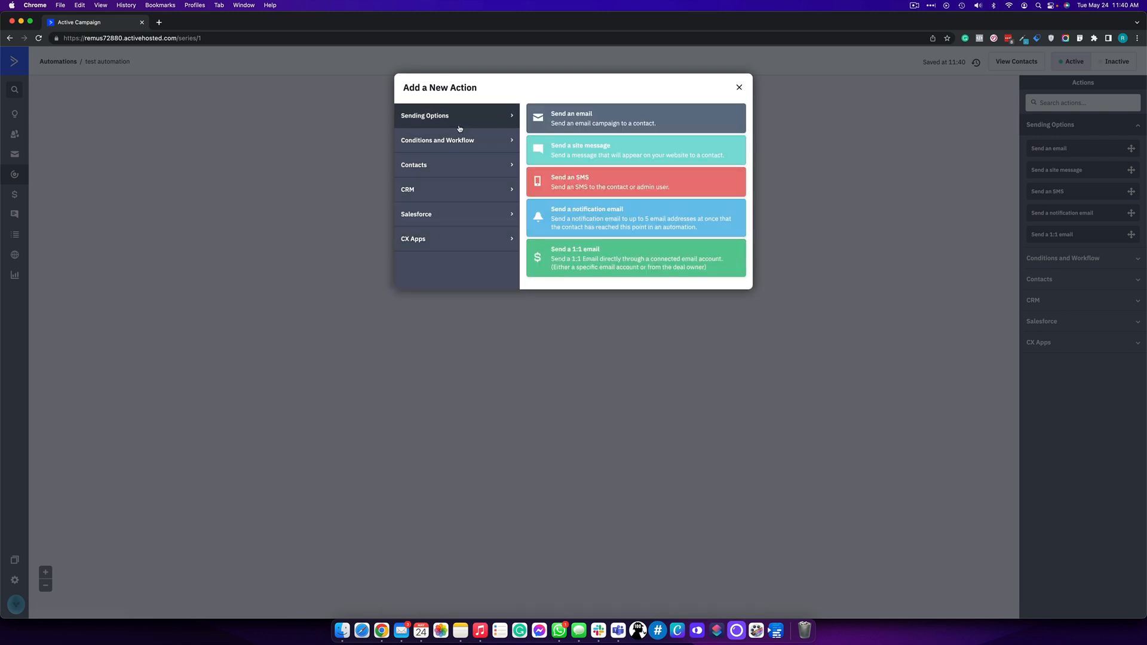
pyautogui.click(535, 130)
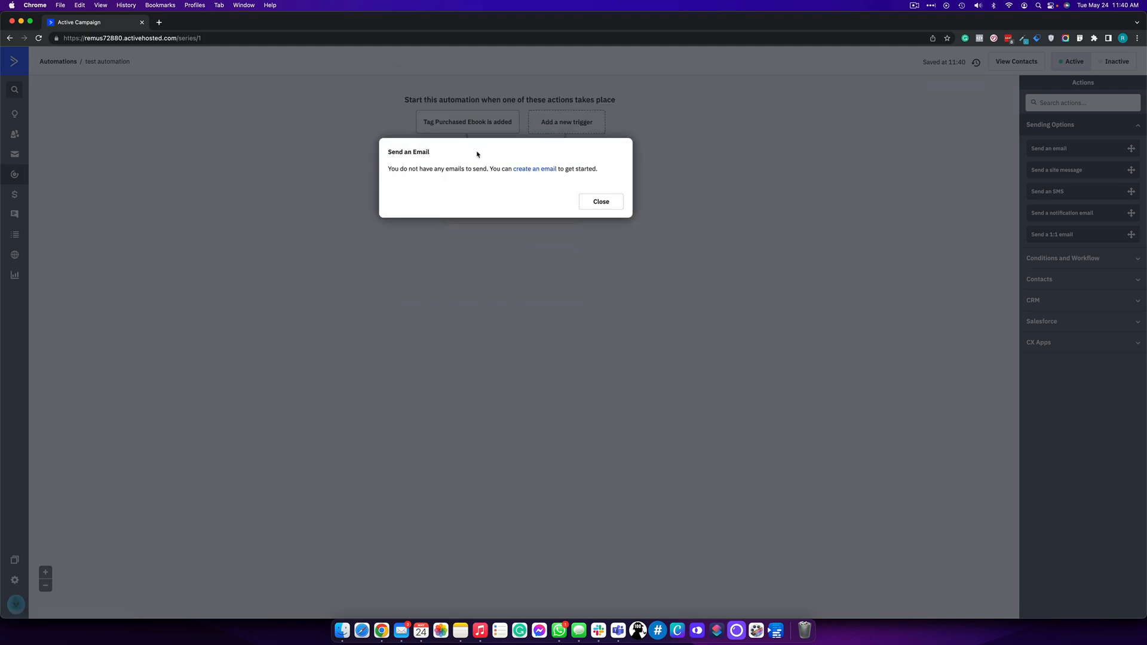
pyautogui.click(538, 172)
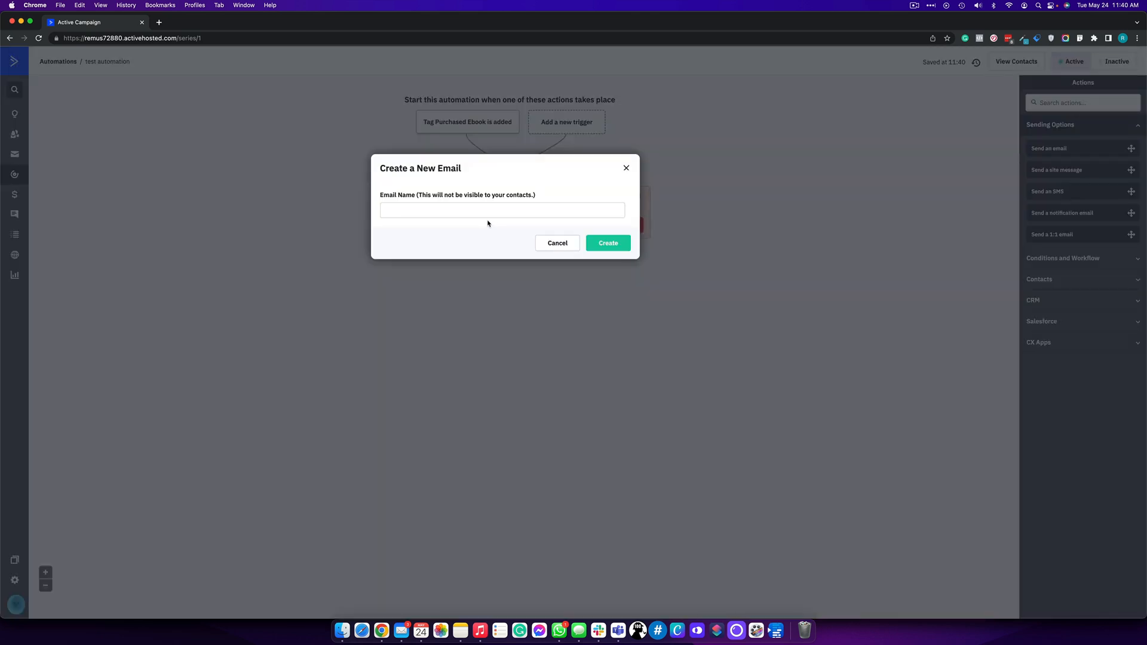
pyautogui.click(489, 210)
pyautogui.write('test')
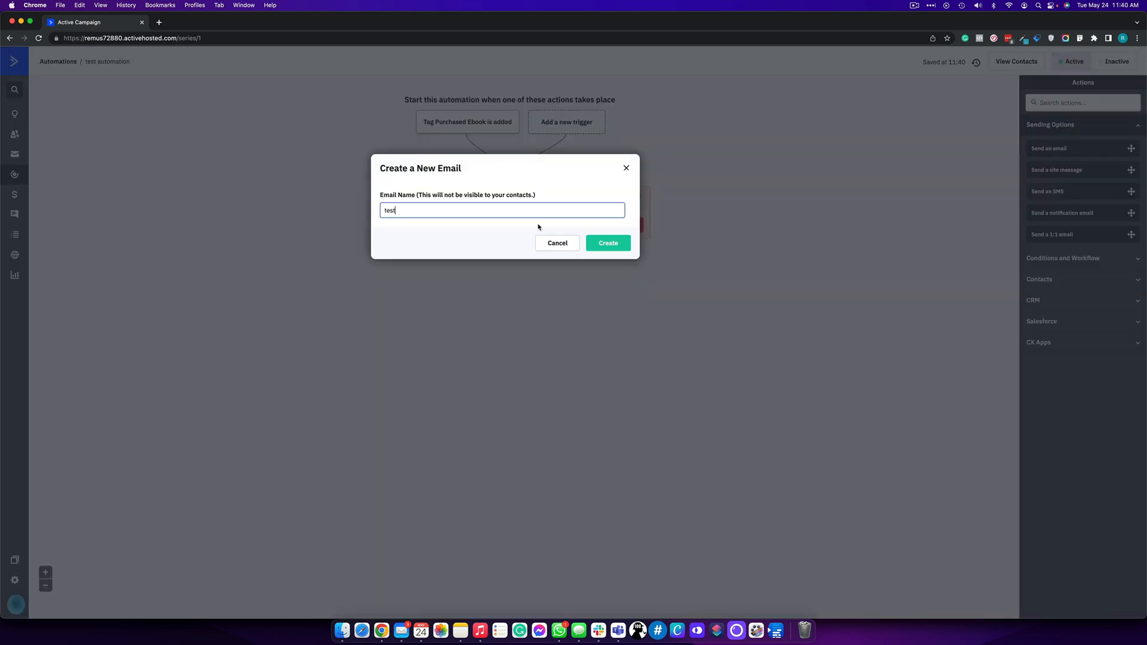
pyautogui.click(608, 243)
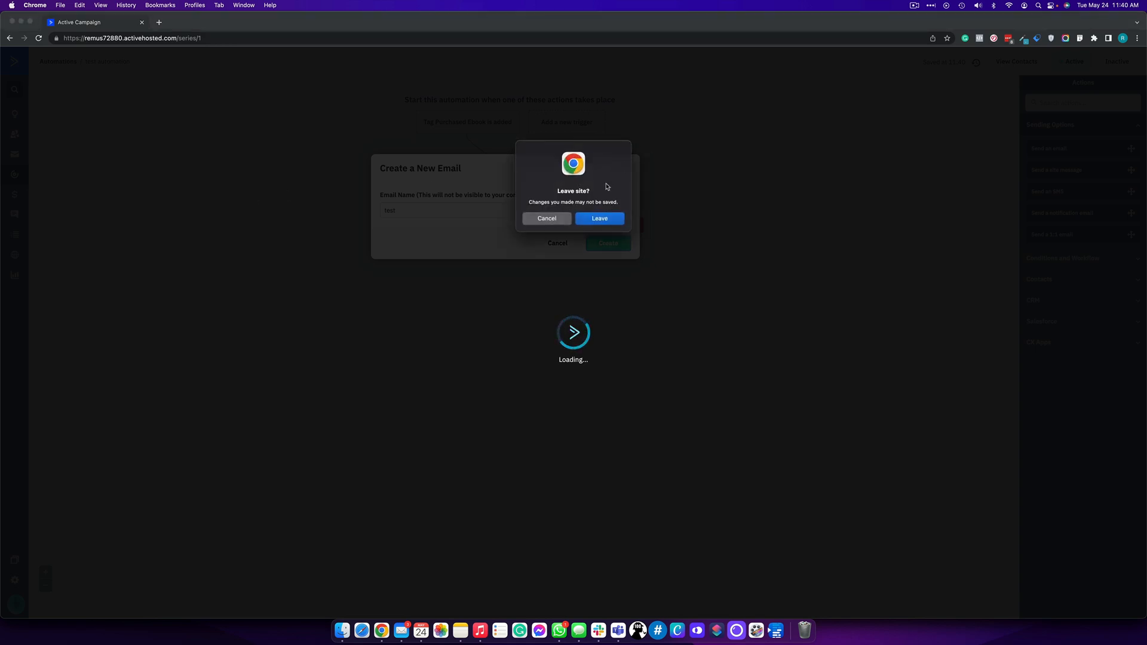
pyautogui.click(547, 218)
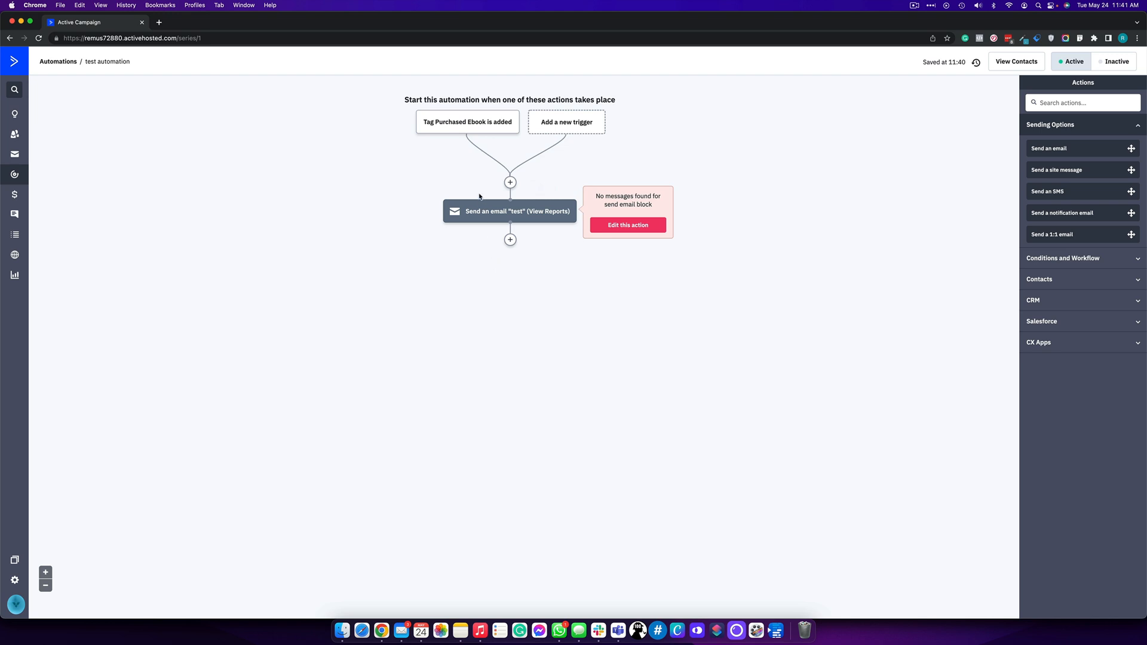
# - Add a Wait action of 1 day directly after the "test" email
pyautogui.moveTo(491, 213)
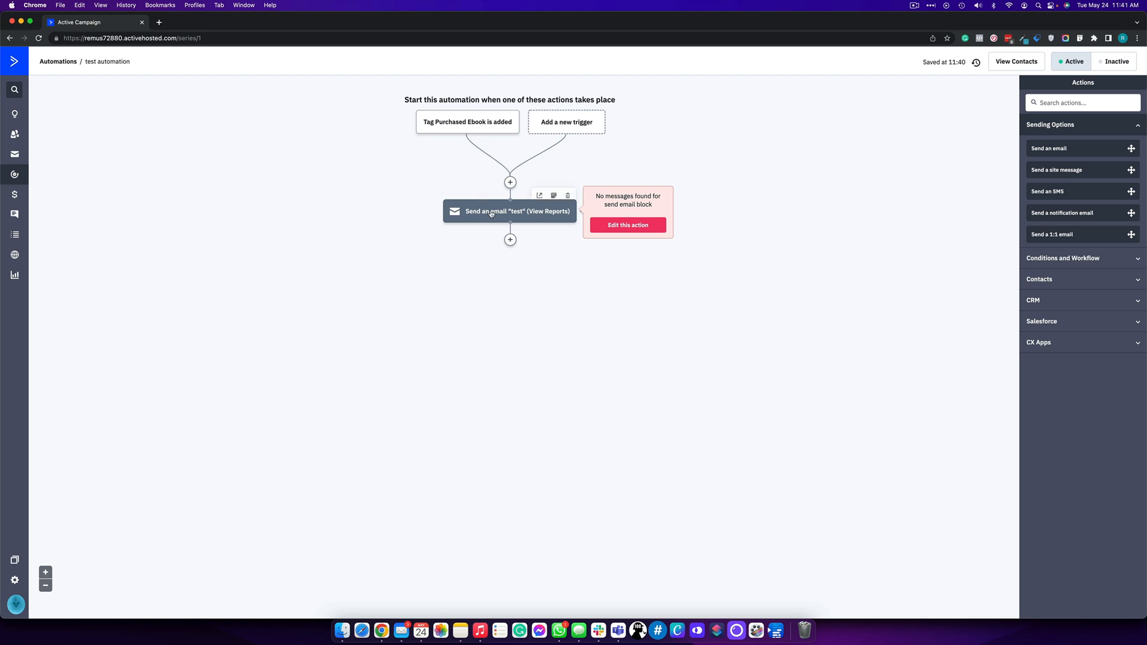
pyautogui.click(510, 240)
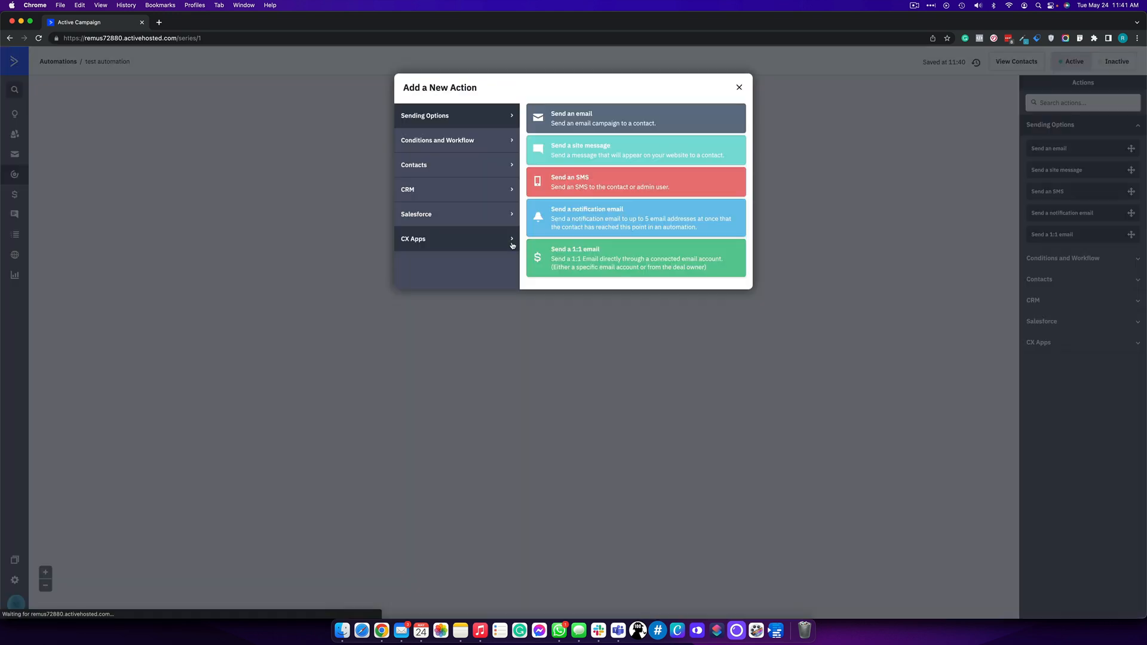
pyautogui.click(739, 88)
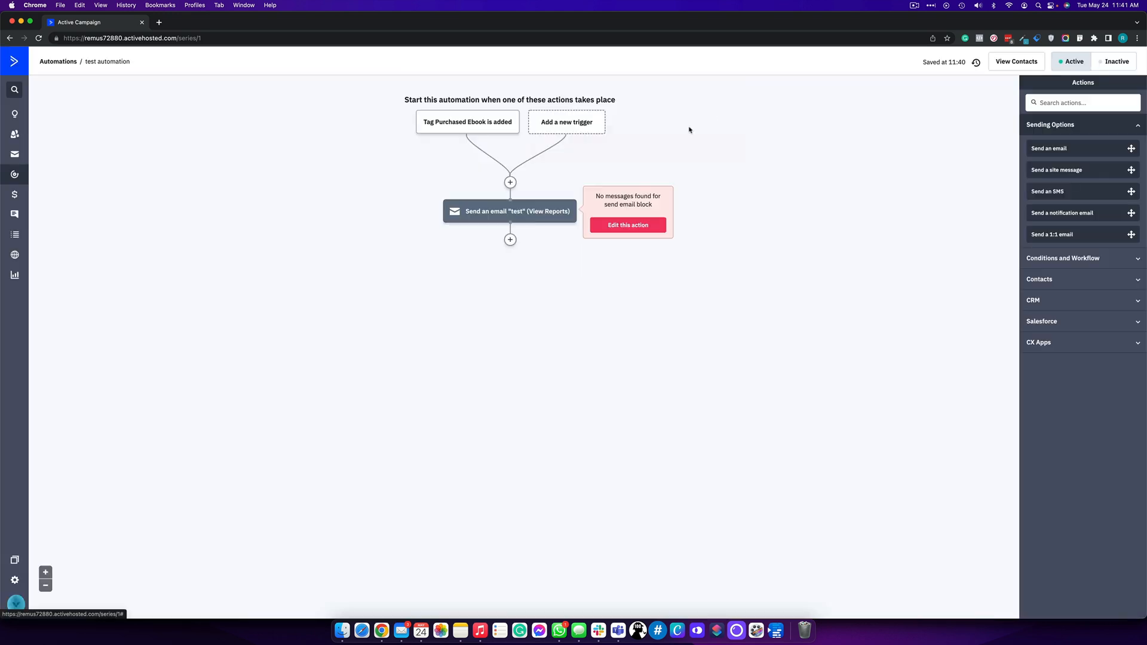
pyautogui.click(512, 237)
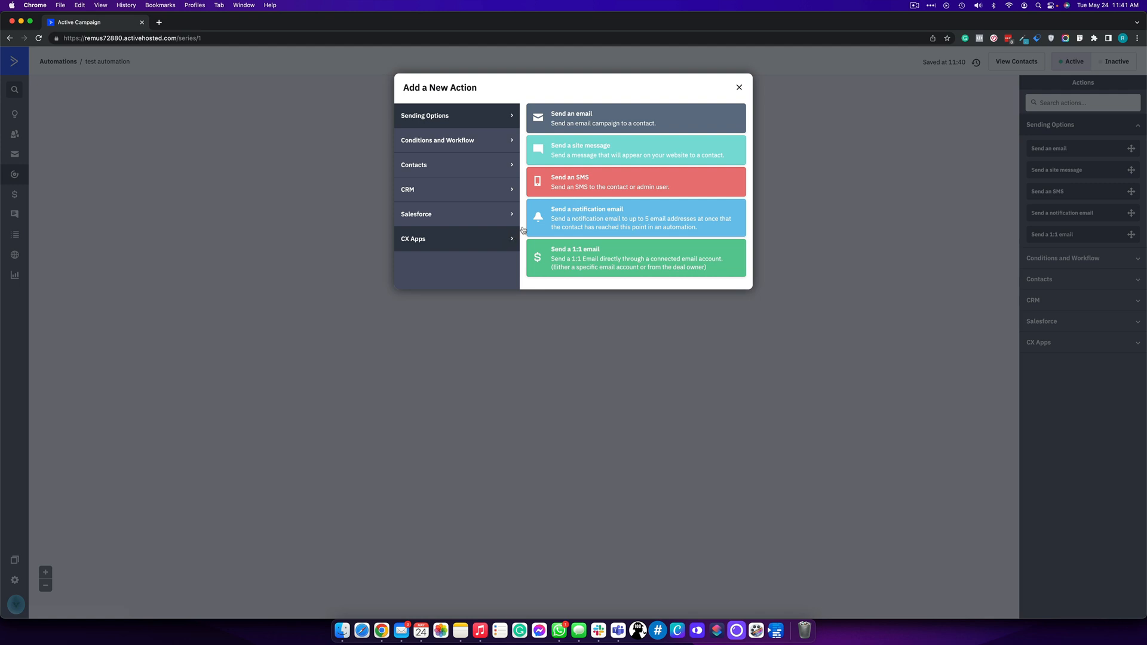
pyautogui.click(448, 143)
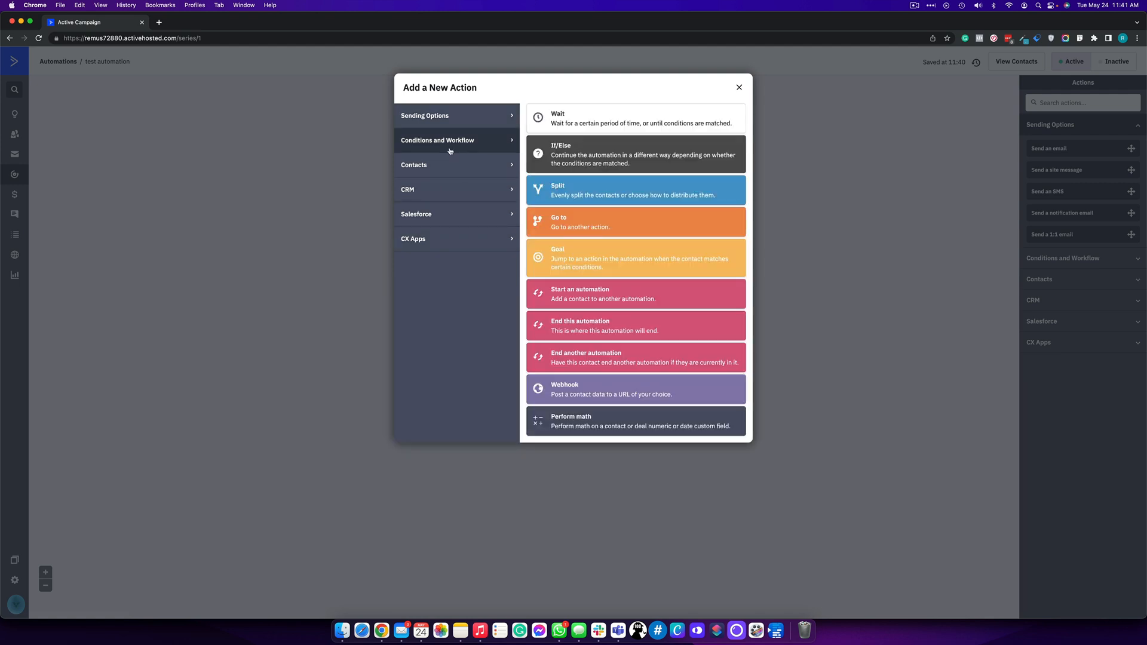
pyautogui.click(555, 123)
pyautogui.click(481, 234)
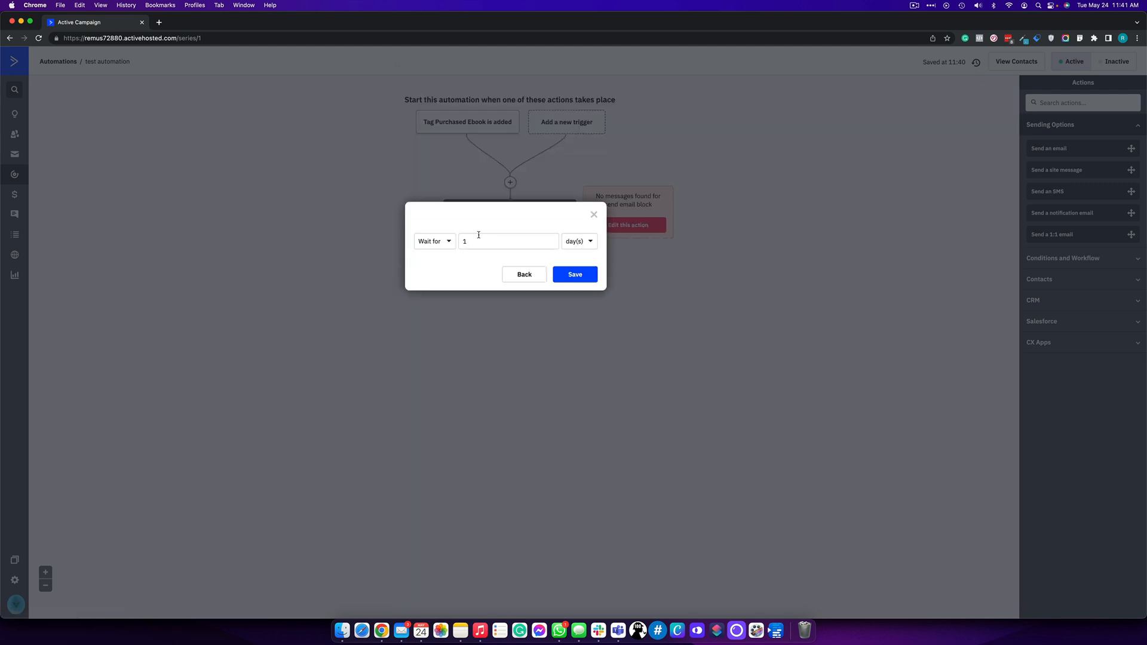
pyautogui.click(556, 276)
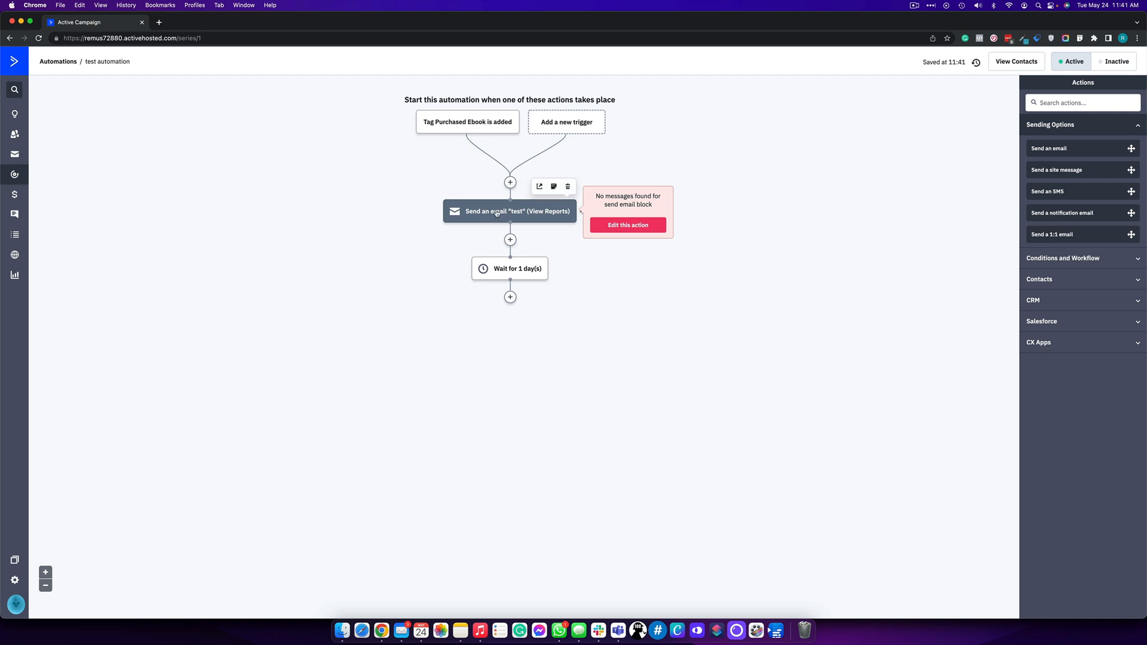
# - Add a second "Send an email" action after the wait, using the existing "test" email
pyautogui.click(510, 298)
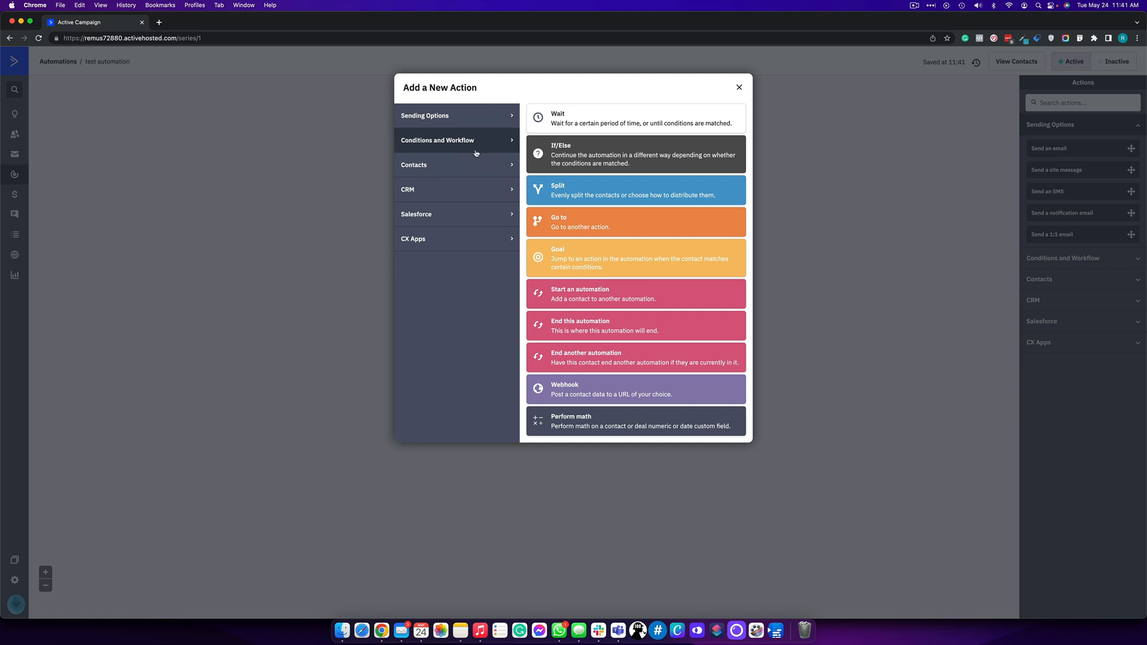
pyautogui.click(455, 119)
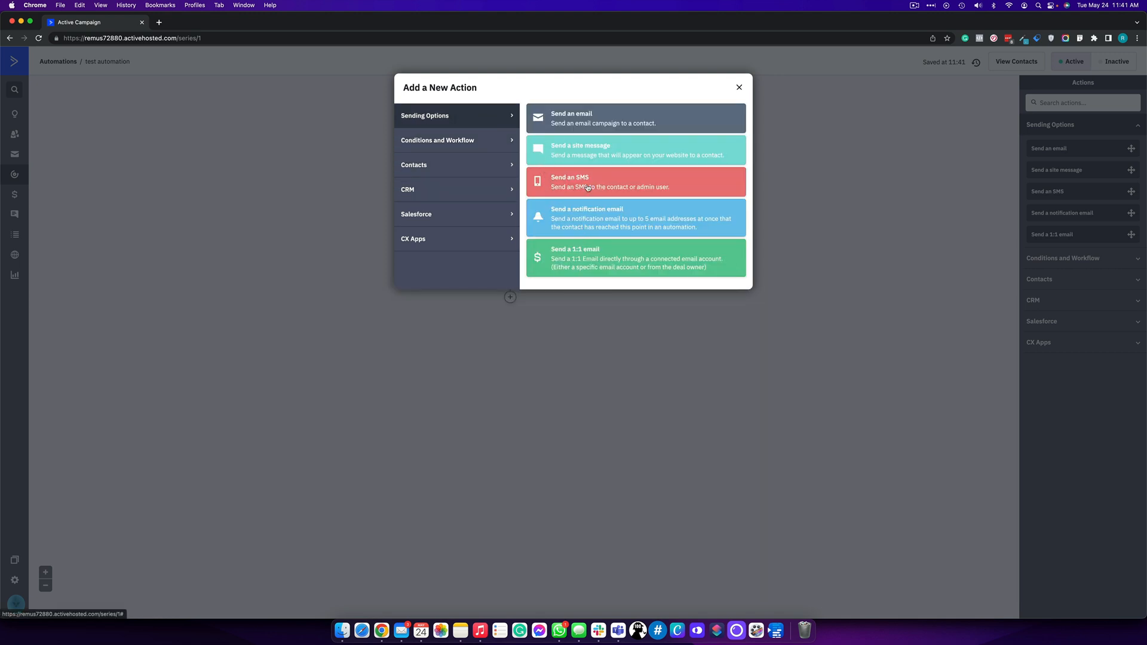
pyautogui.click(739, 88)
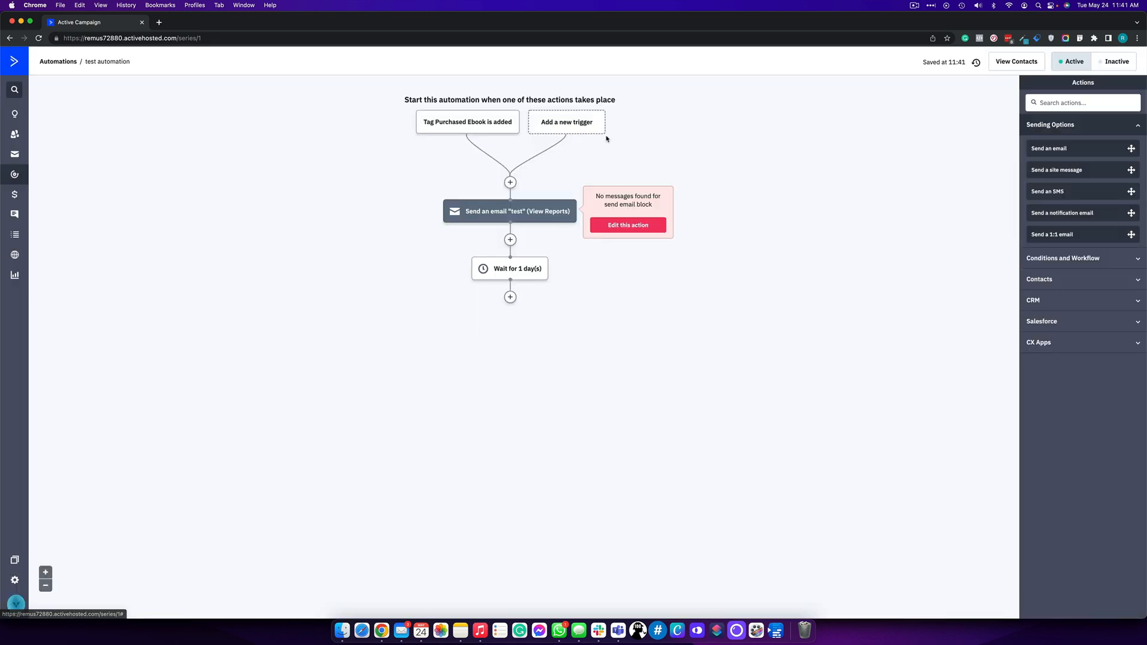
pyautogui.click(510, 297)
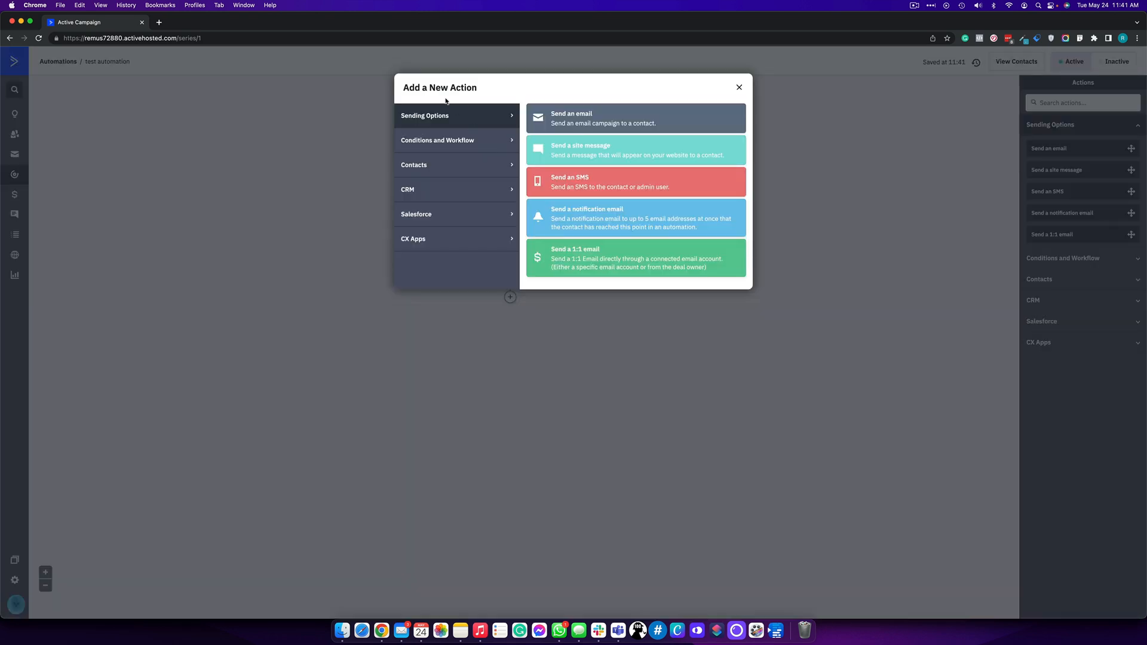
pyautogui.click(657, 115)
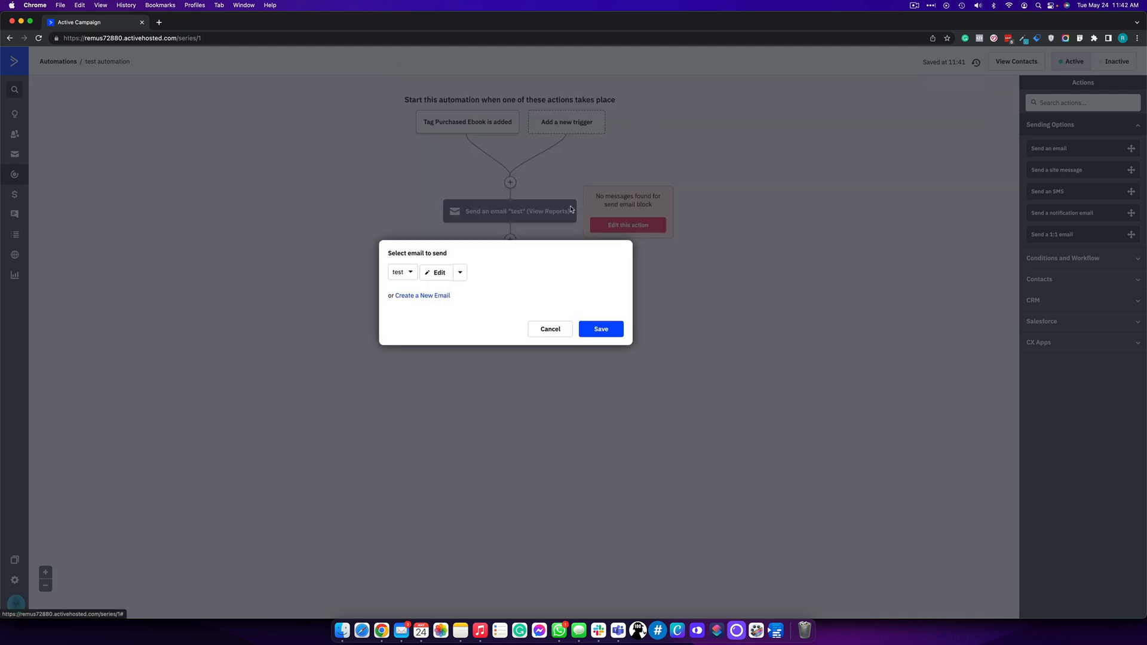
pyautogui.click(611, 336)
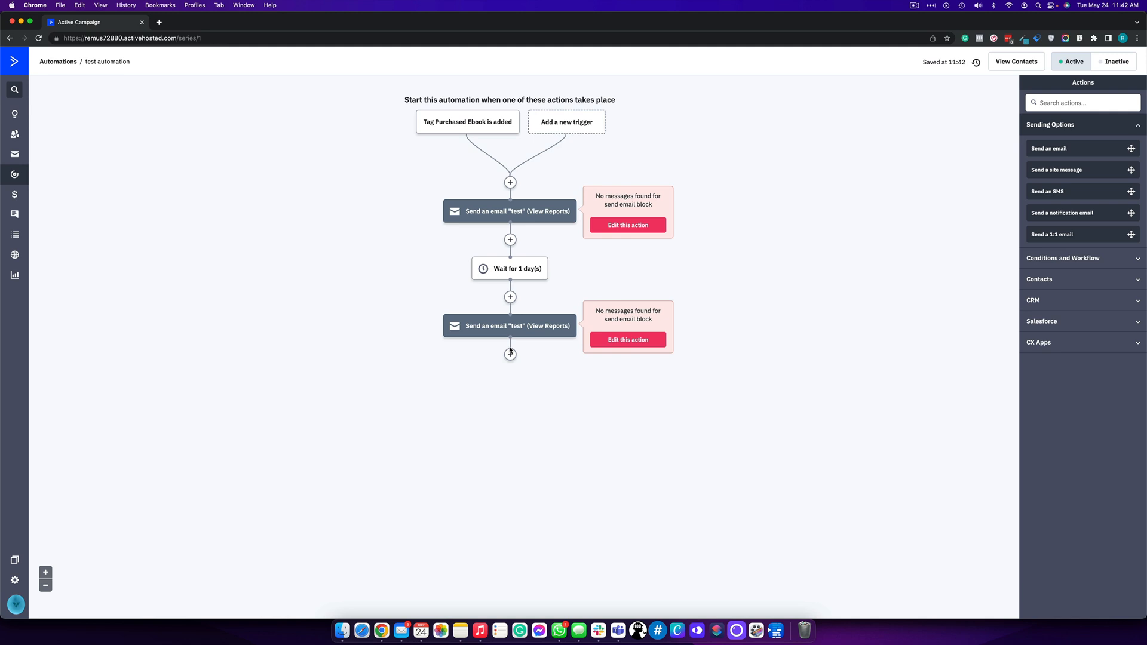
# - Add a "Go to" action after the second email and connect it back to the first email action
pyautogui.click(510, 354)
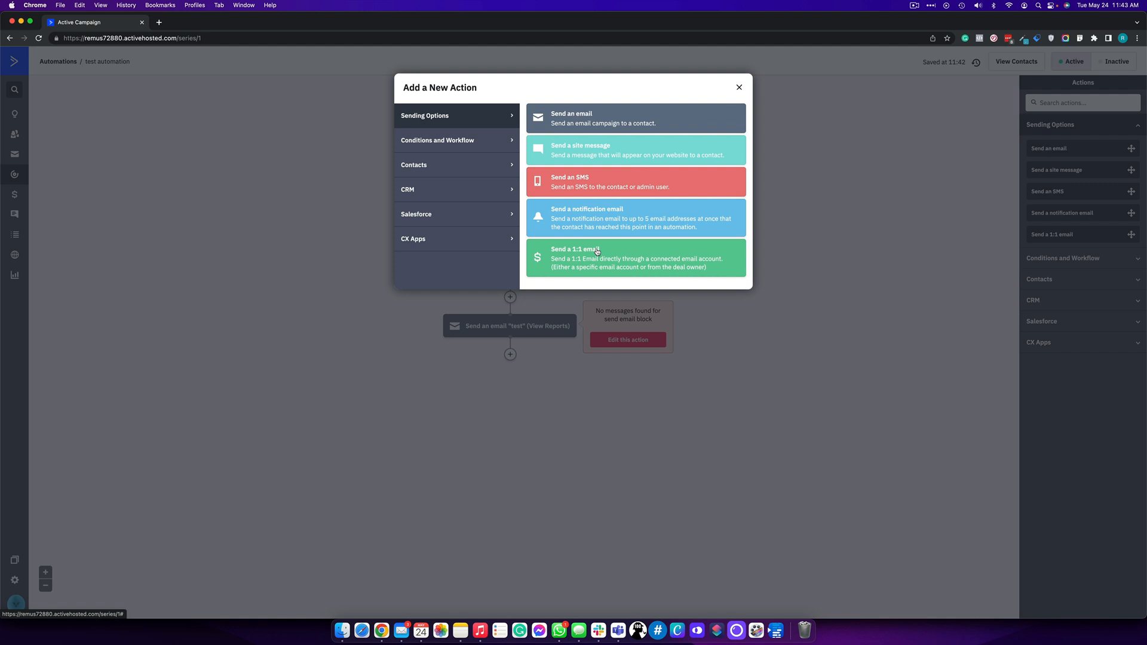
pyautogui.click(452, 139)
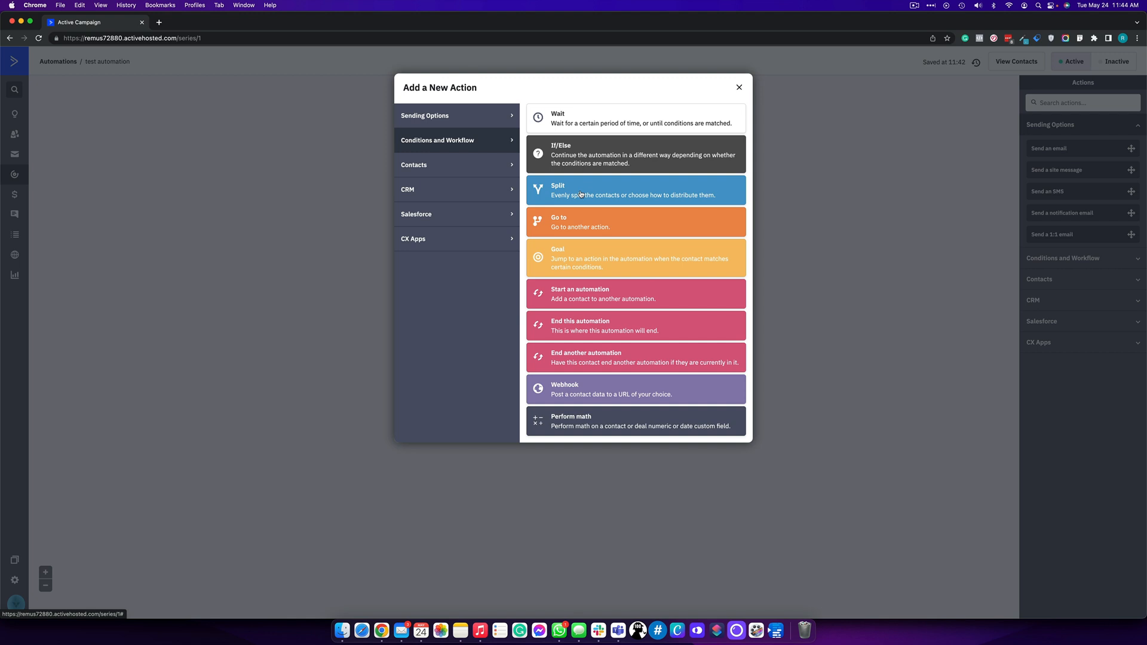
pyautogui.click(572, 235)
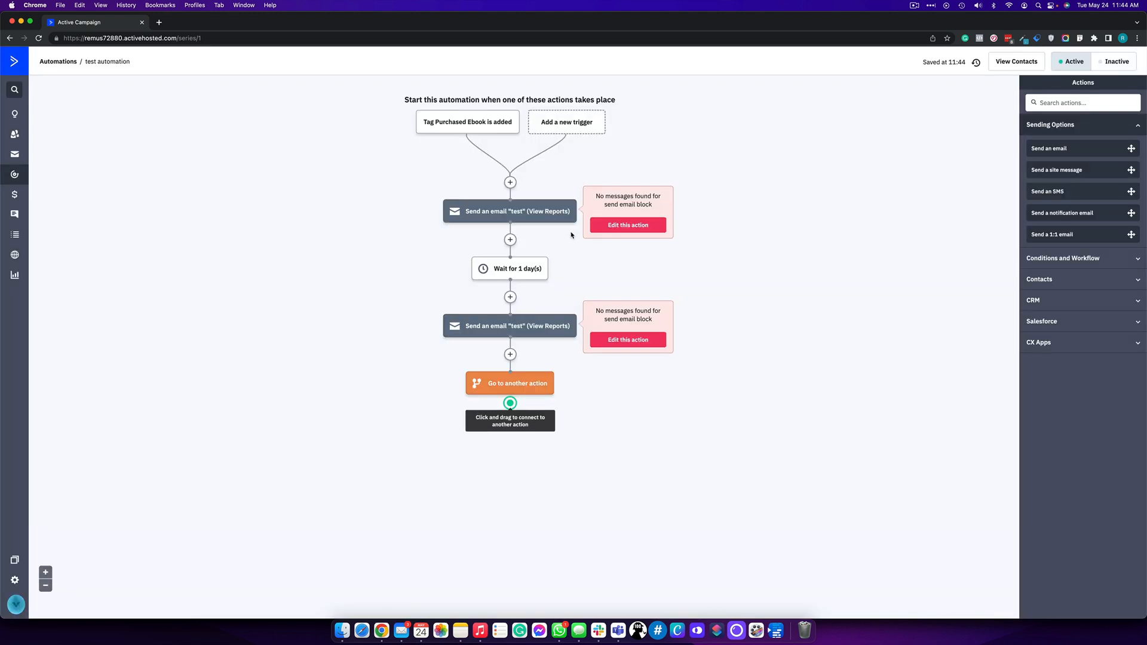
pyautogui.moveTo(509, 402); pyautogui.dragTo(539, 185)
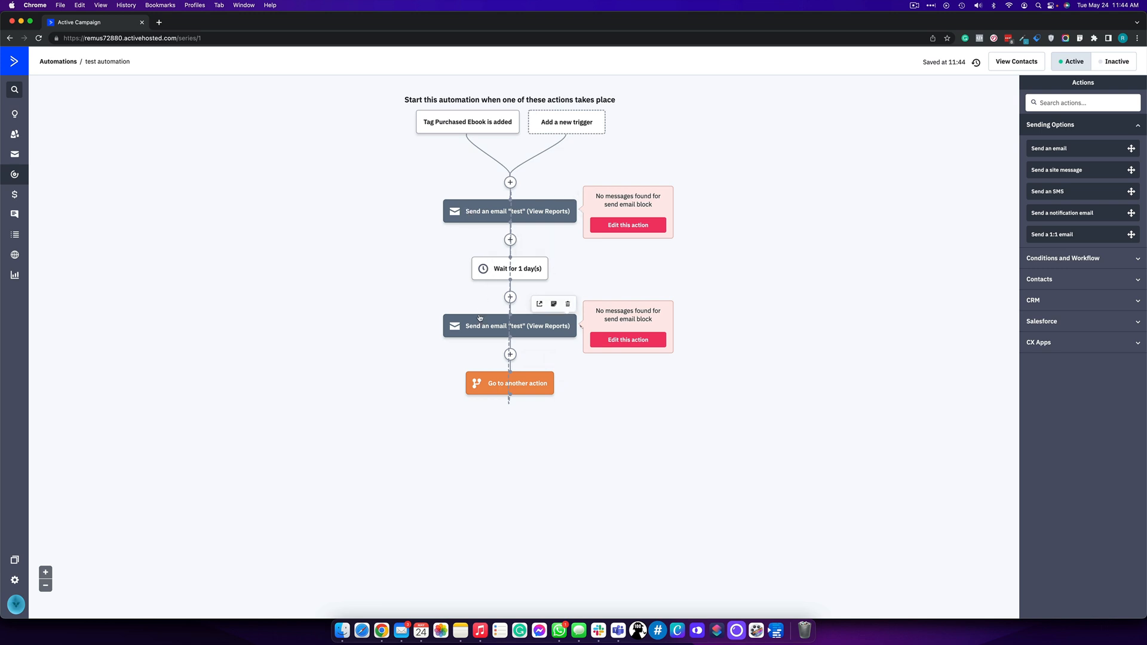
# - Insert a Goal action named "goal" between the second email and the Go to action
pyautogui.click(510, 354)
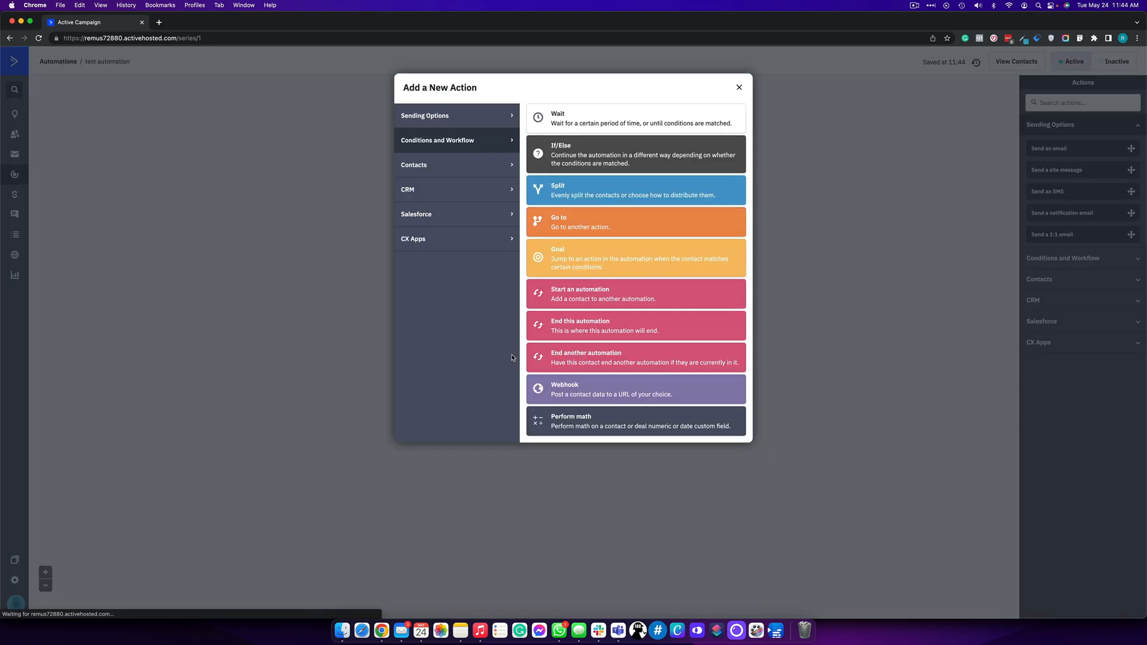
pyautogui.click(697, 256)
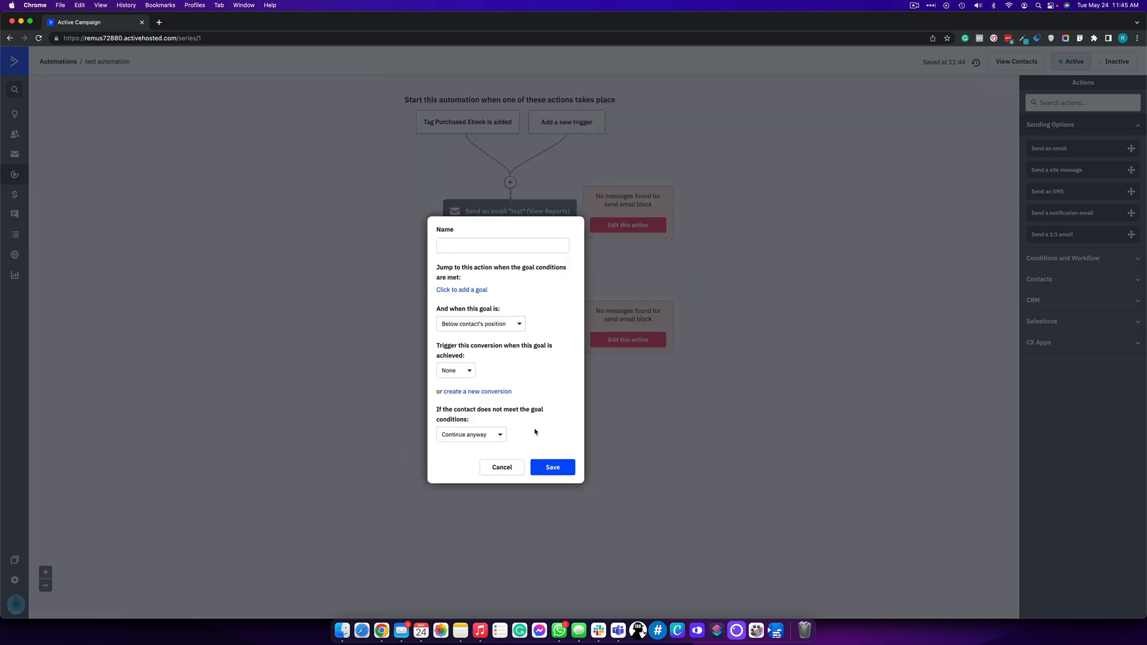
pyautogui.write('goal')
# - Set the goal's condition to "Current day of the week (Contact's Timezone)" is Sunday and save the goal
pyautogui.click(463, 290)
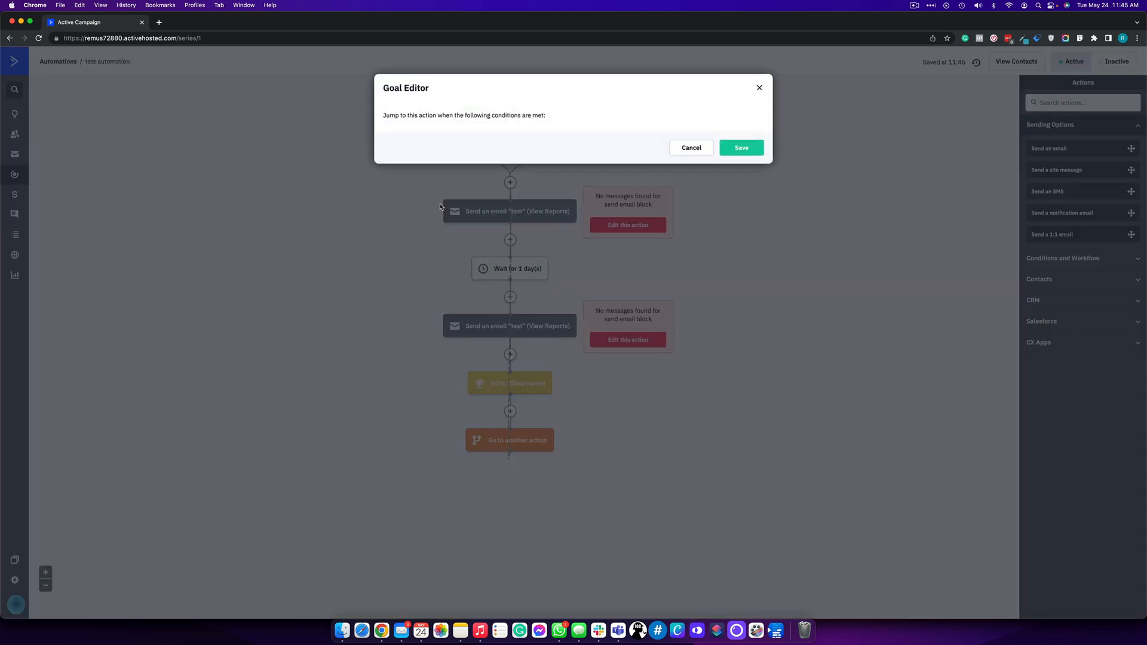
pyautogui.click(434, 143)
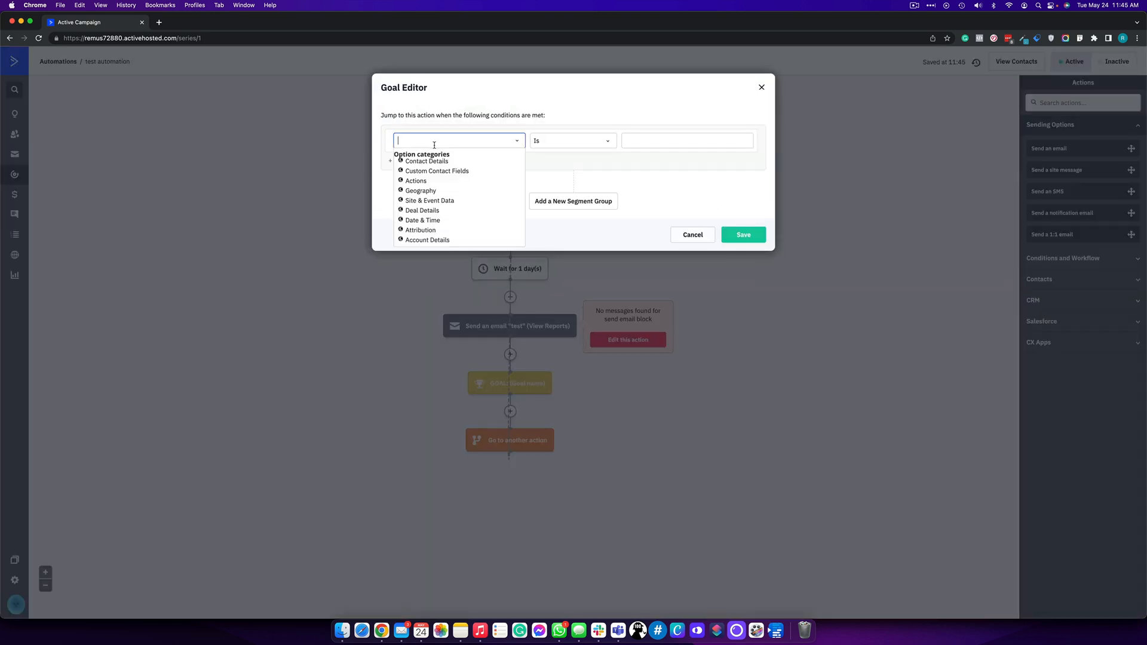
pyautogui.click(423, 220)
pyautogui.click(451, 177)
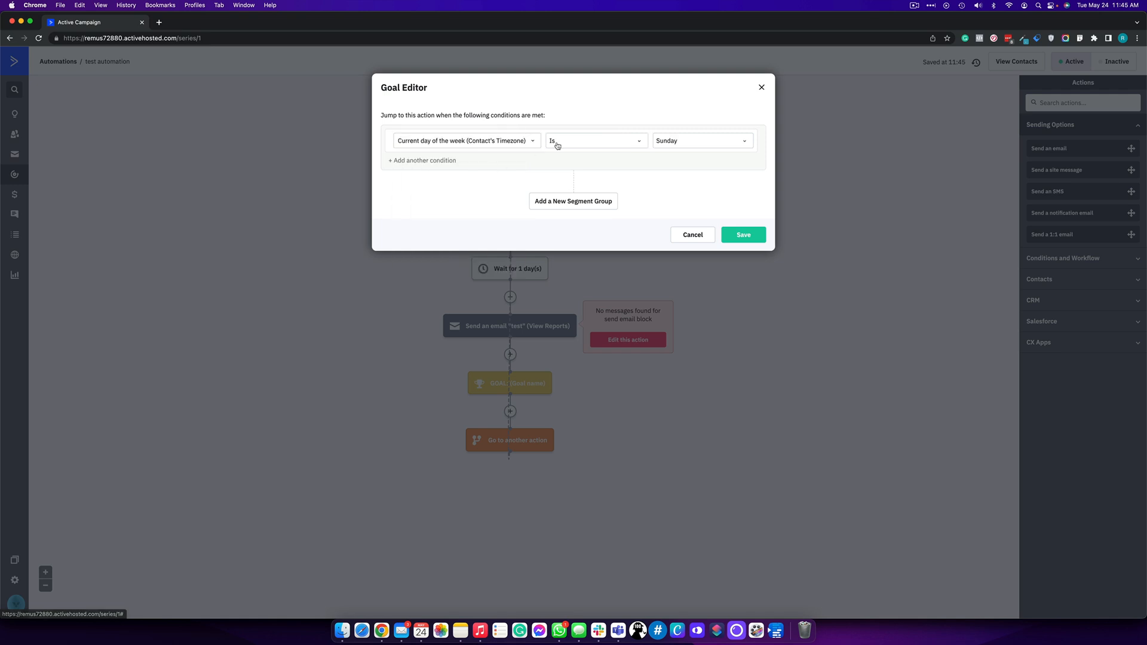
pyautogui.click(743, 235)
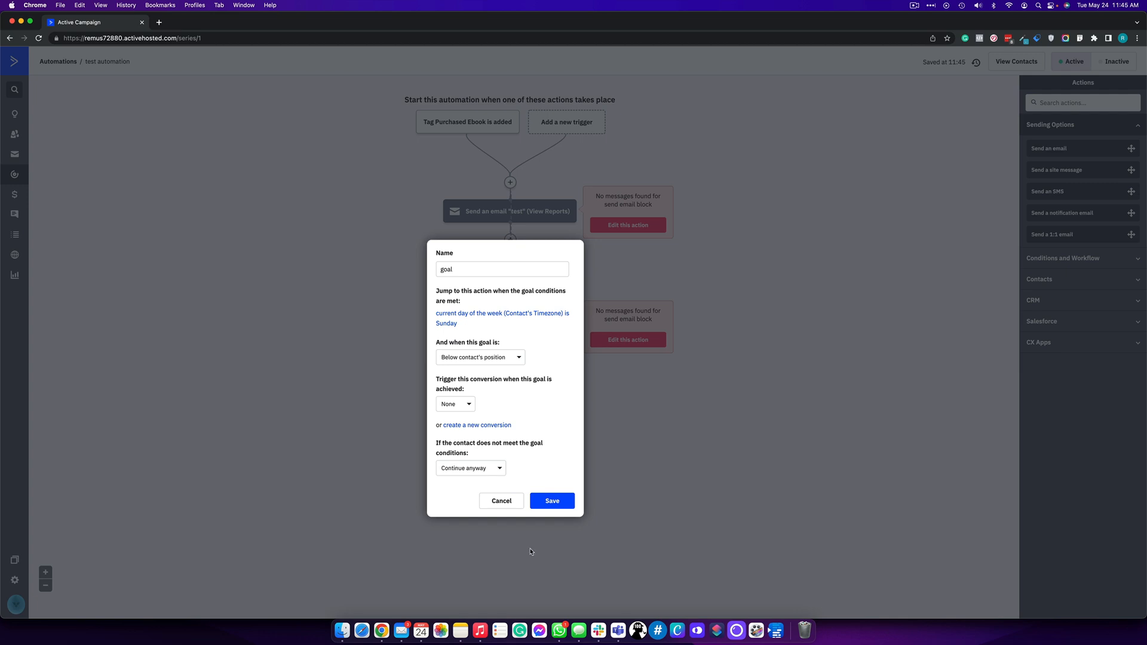
pyautogui.click(552, 507)
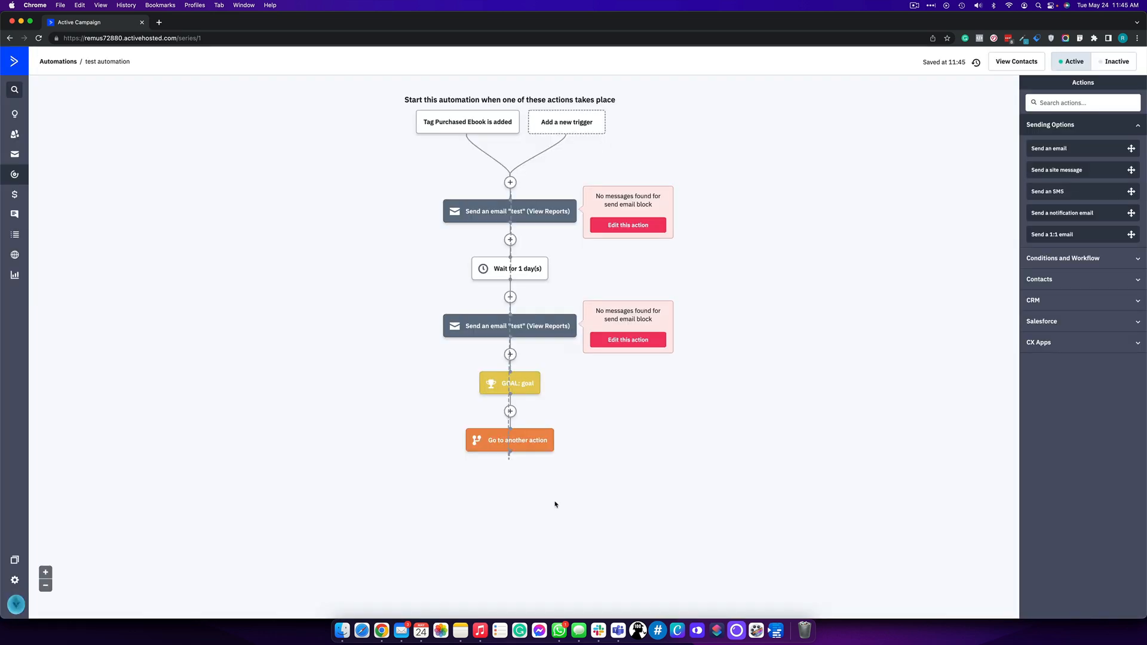
# - Examine the automation flow and the available actions for Conditions and Workflow, Contacts, CRM, Salesforce and CX Apps without adding any
pyautogui.moveTo(483, 119)
pyautogui.moveTo(516, 263)
pyautogui.moveTo(503, 386)
pyautogui.click(509, 412)
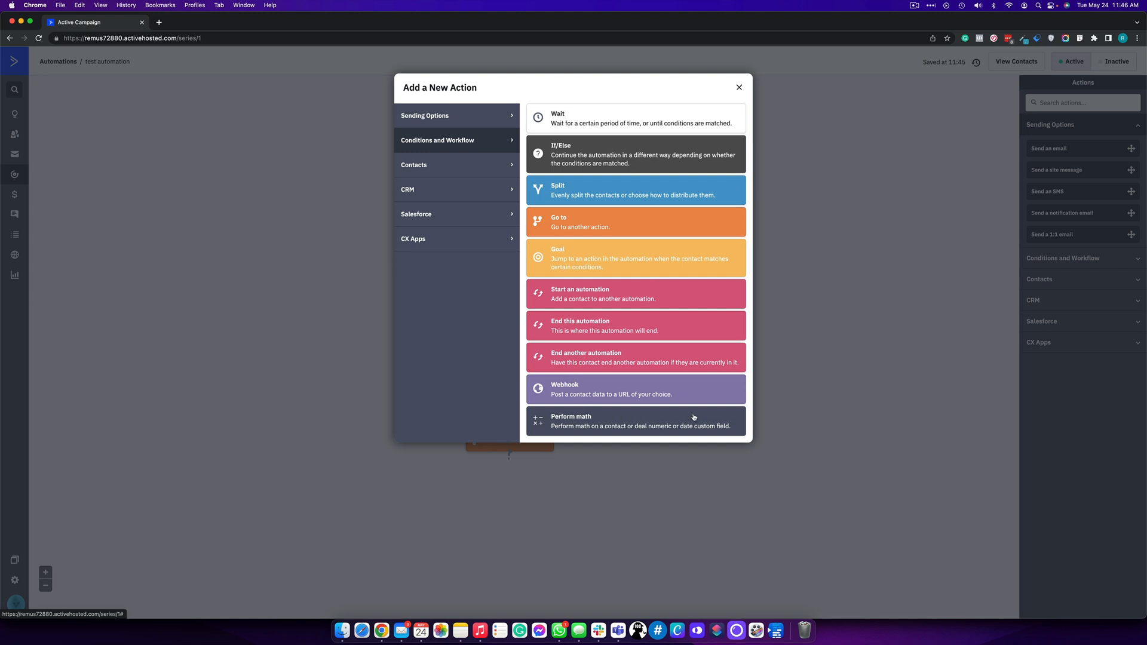
pyautogui.click(469, 172)
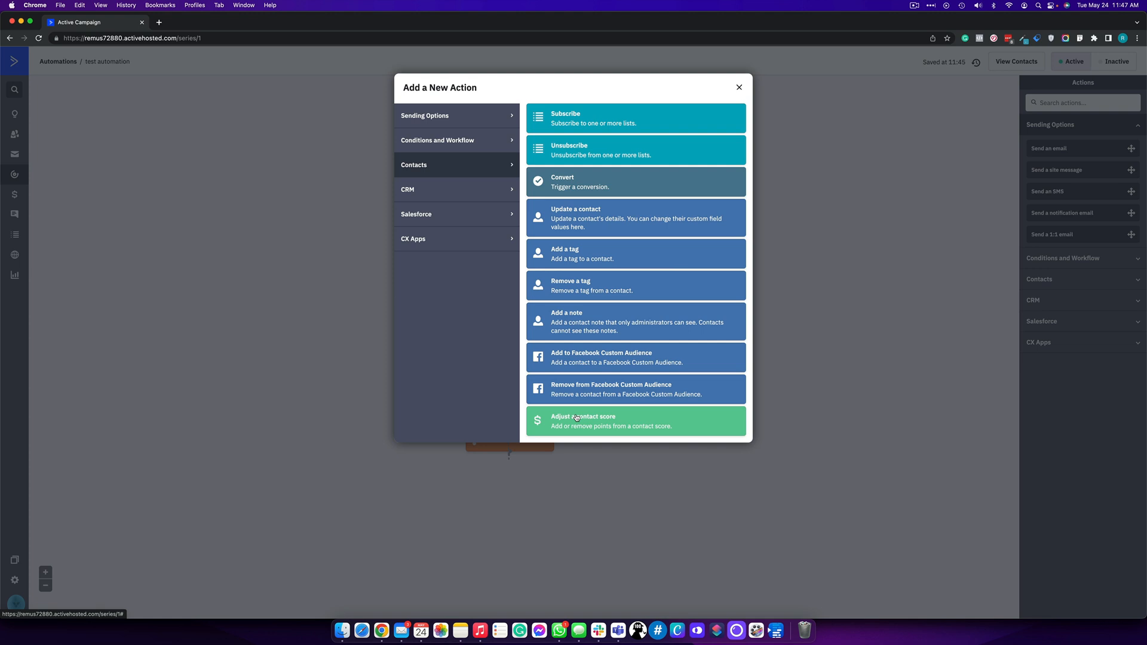
pyautogui.click(415, 189)
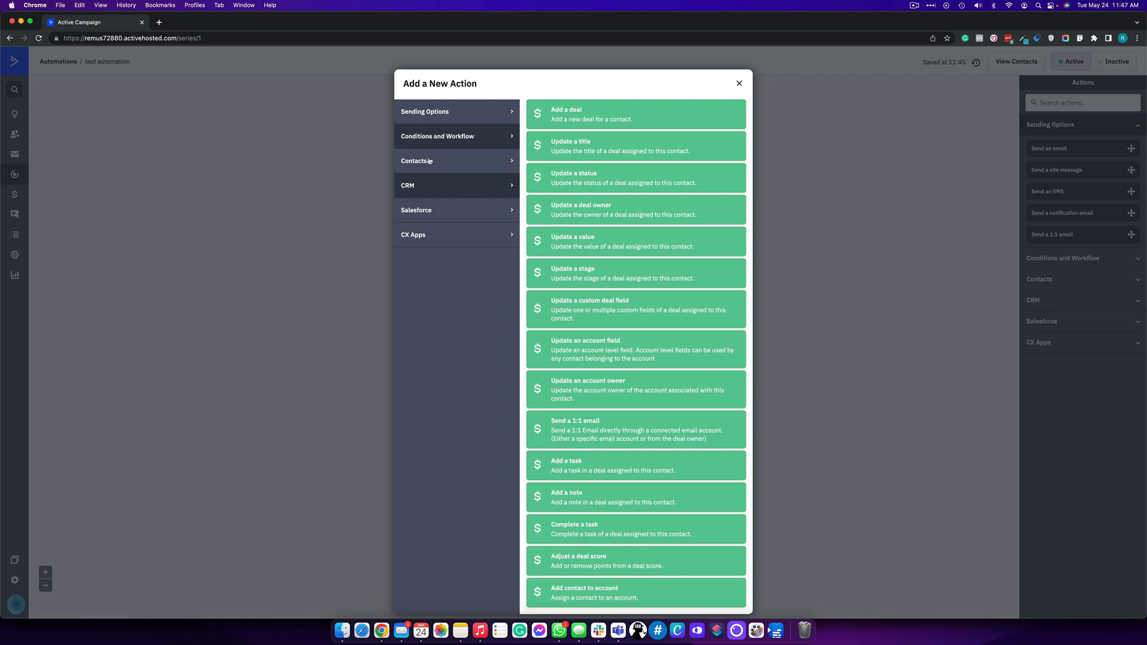
pyautogui.click(427, 215)
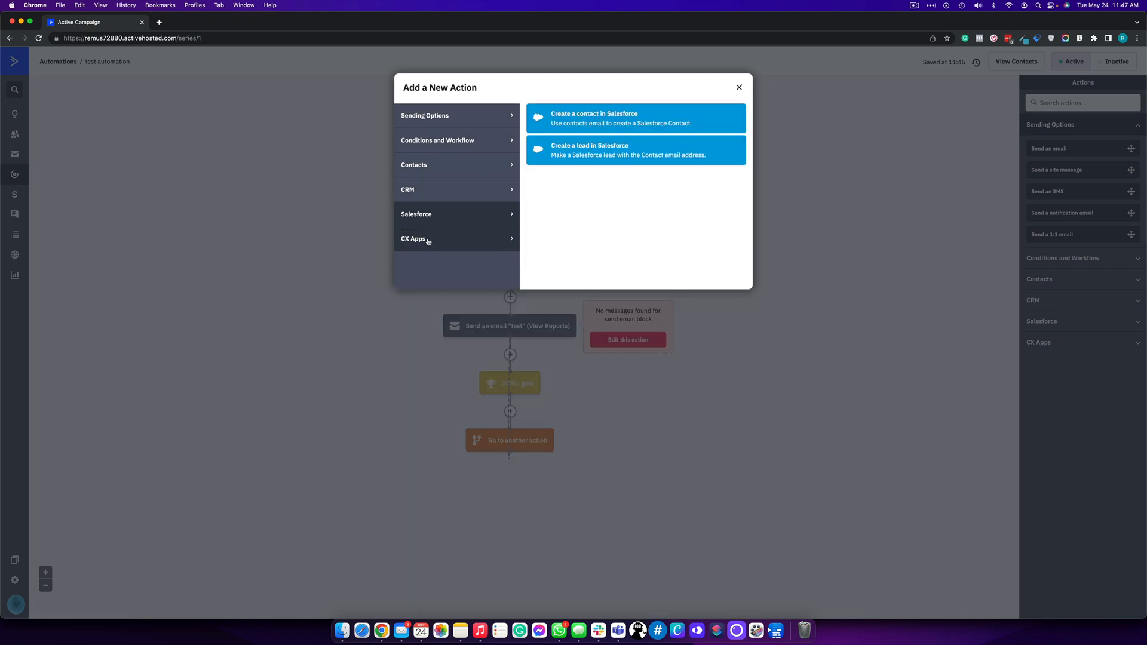
pyautogui.click(428, 240)
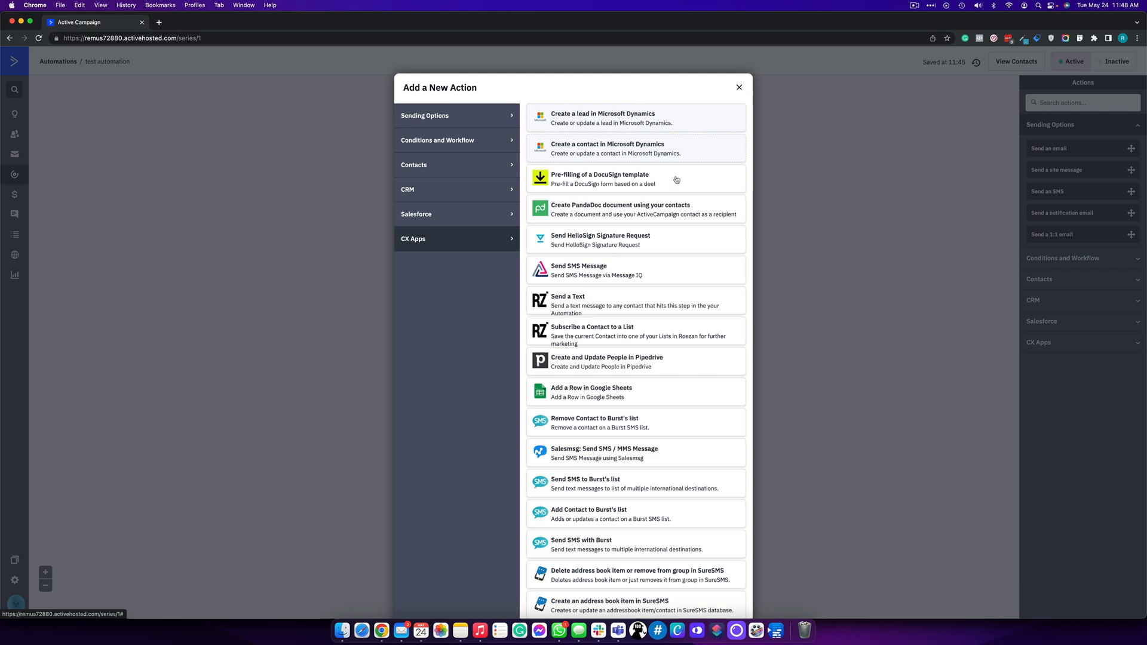
pyautogui.click(739, 88)
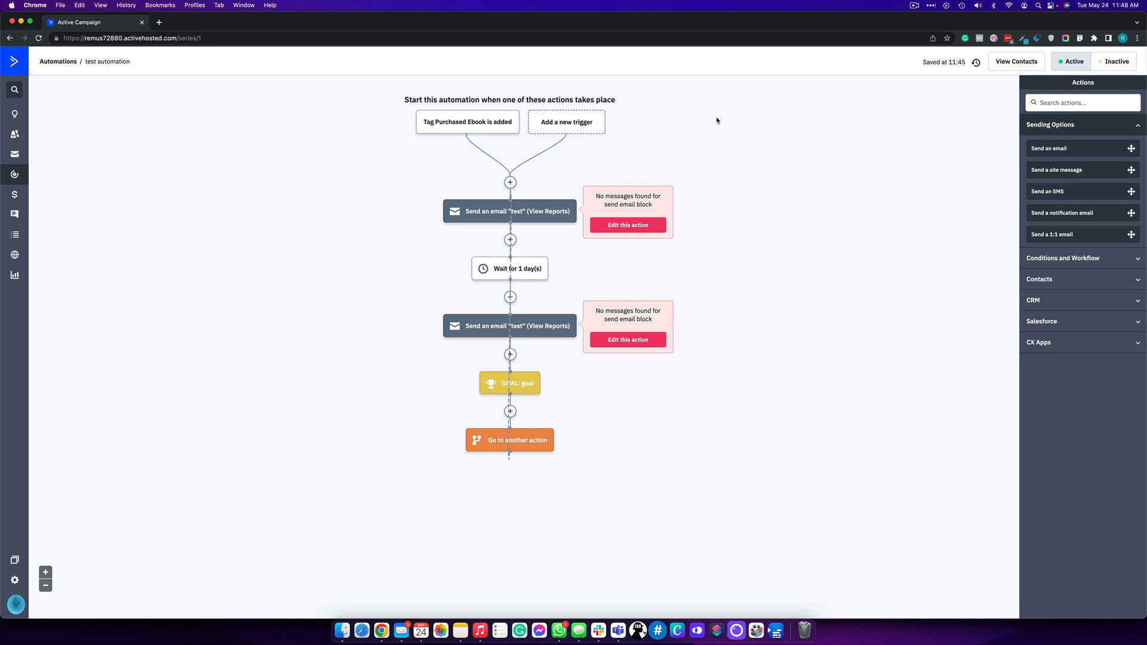
pyautogui.click(1059, 258)
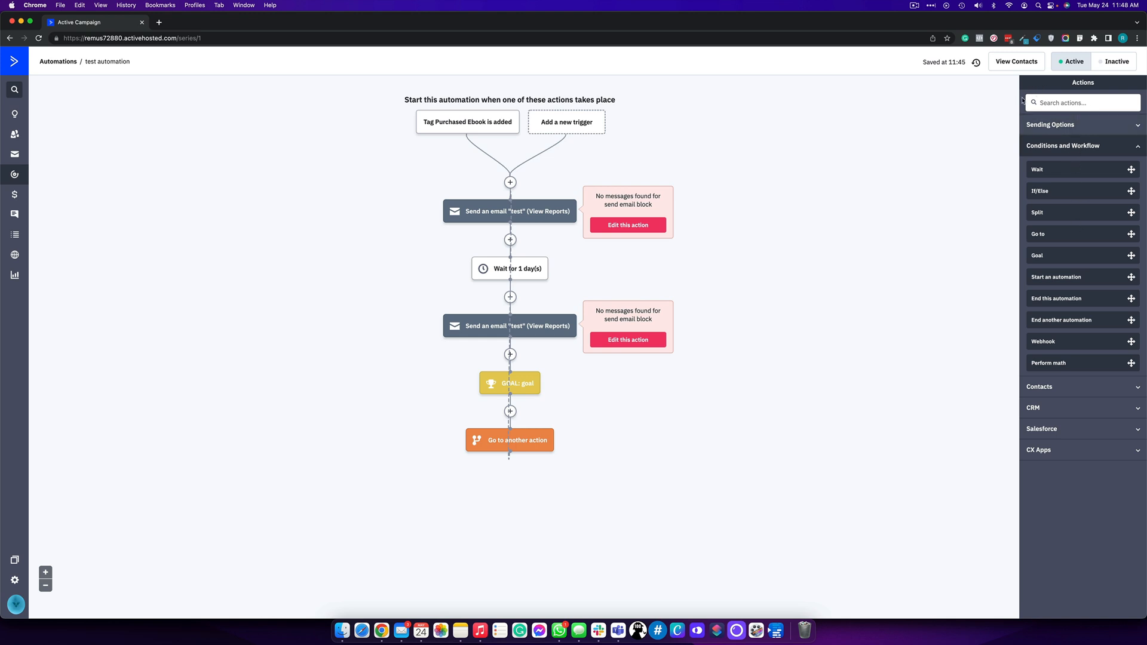
pyautogui.click(509, 411)
pyautogui.click(823, 256)
pyautogui.moveTo(1066, 252); pyautogui.dragTo(521, 354)
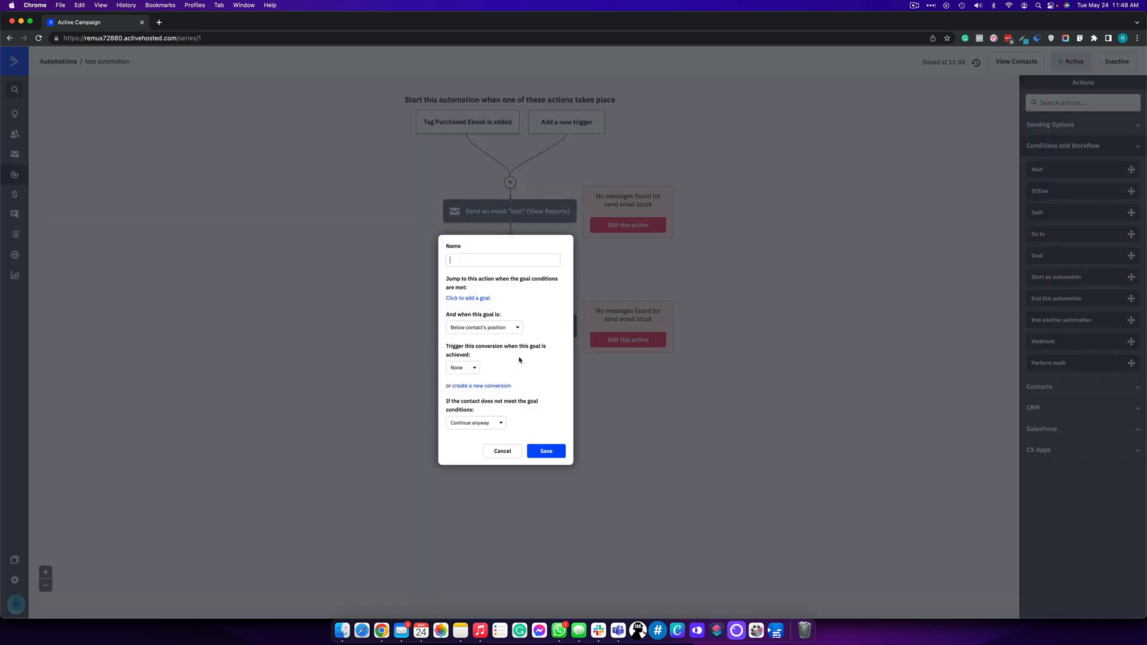
pyautogui.click(500, 467)
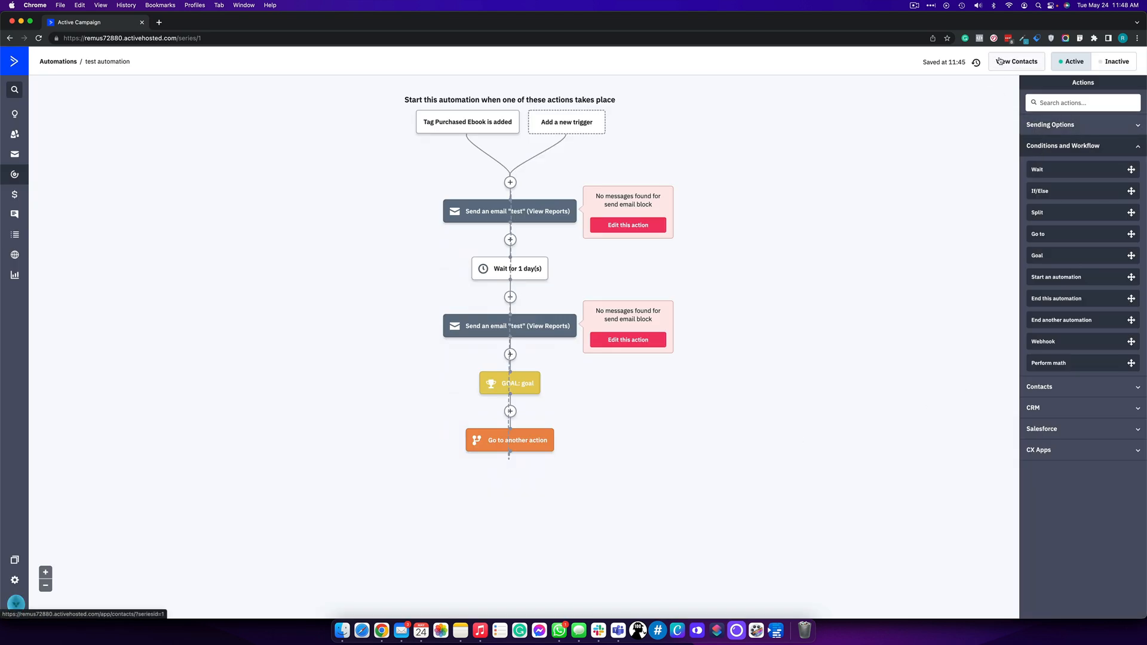
# - Restore the automation to its earlier version saved on 05/24/2022 at 11:37
pyautogui.click(975, 62)
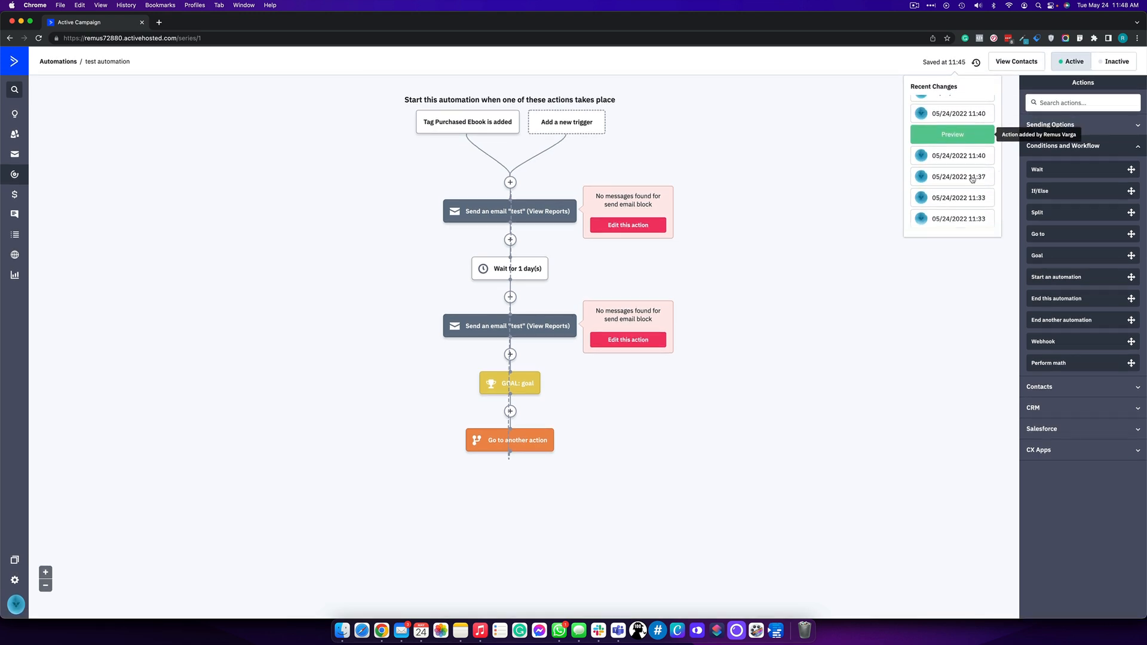
pyautogui.scroll(-5, 963, 223)
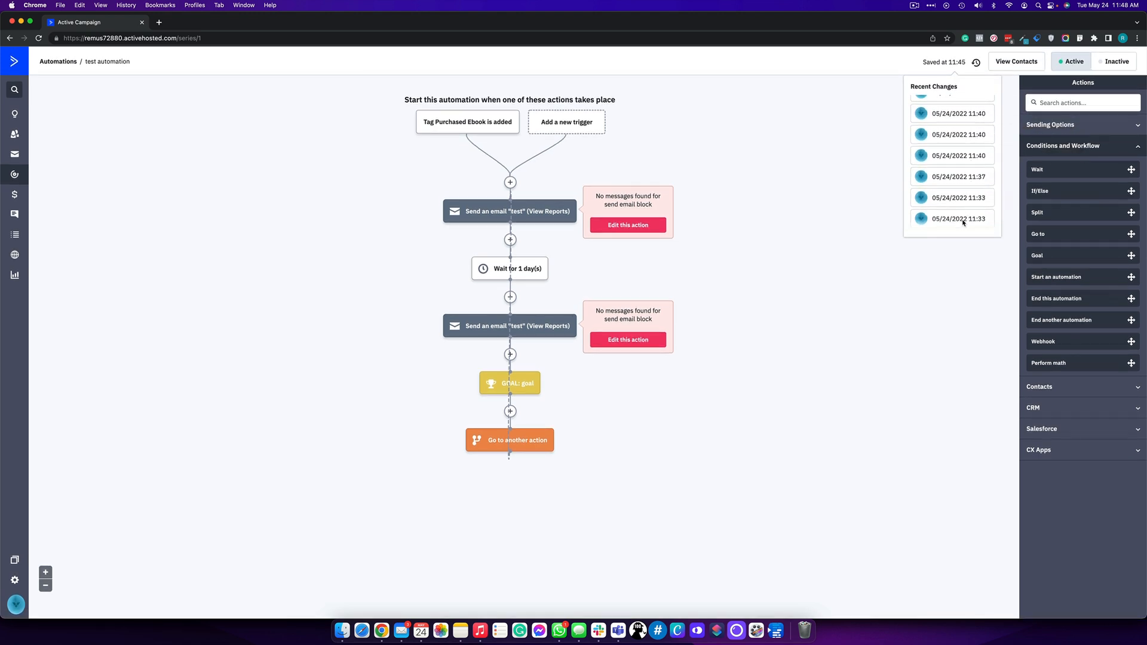
pyautogui.click(963, 183)
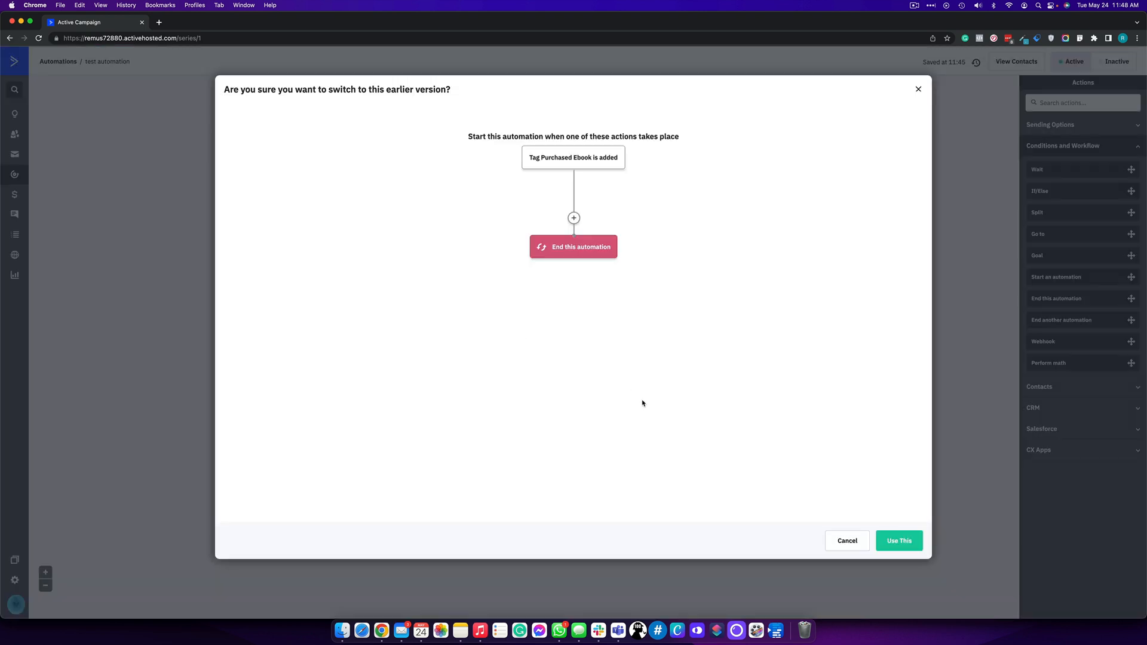
pyautogui.click(881, 547)
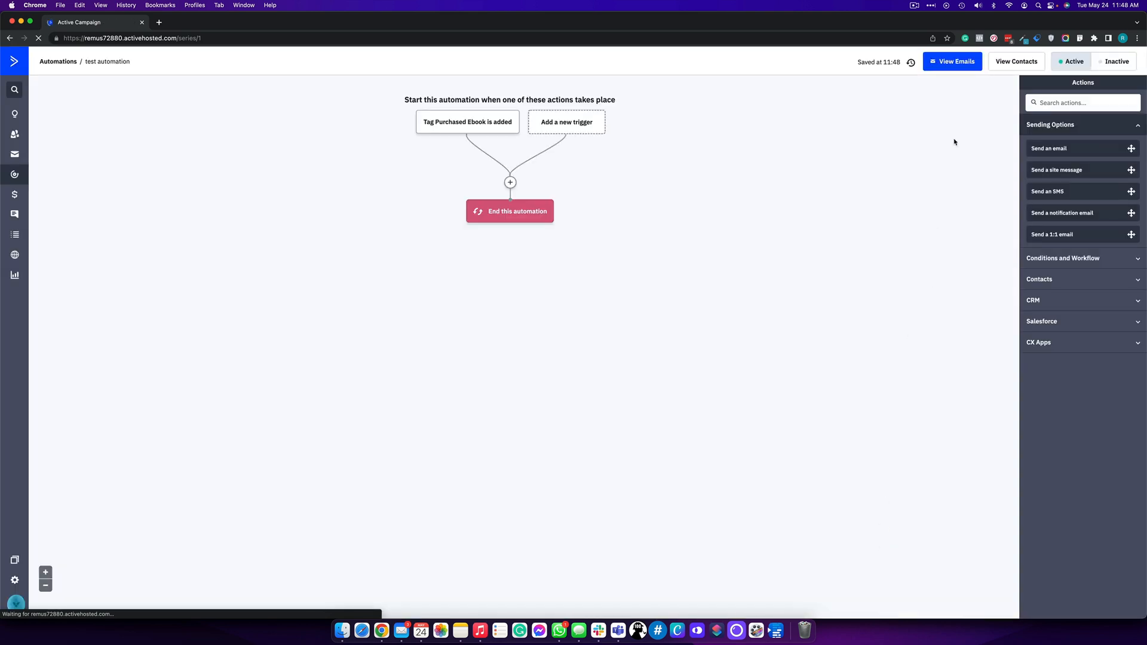
# - Look through the automation's recent changes and set the automation to Inactive
pyautogui.click(911, 64)
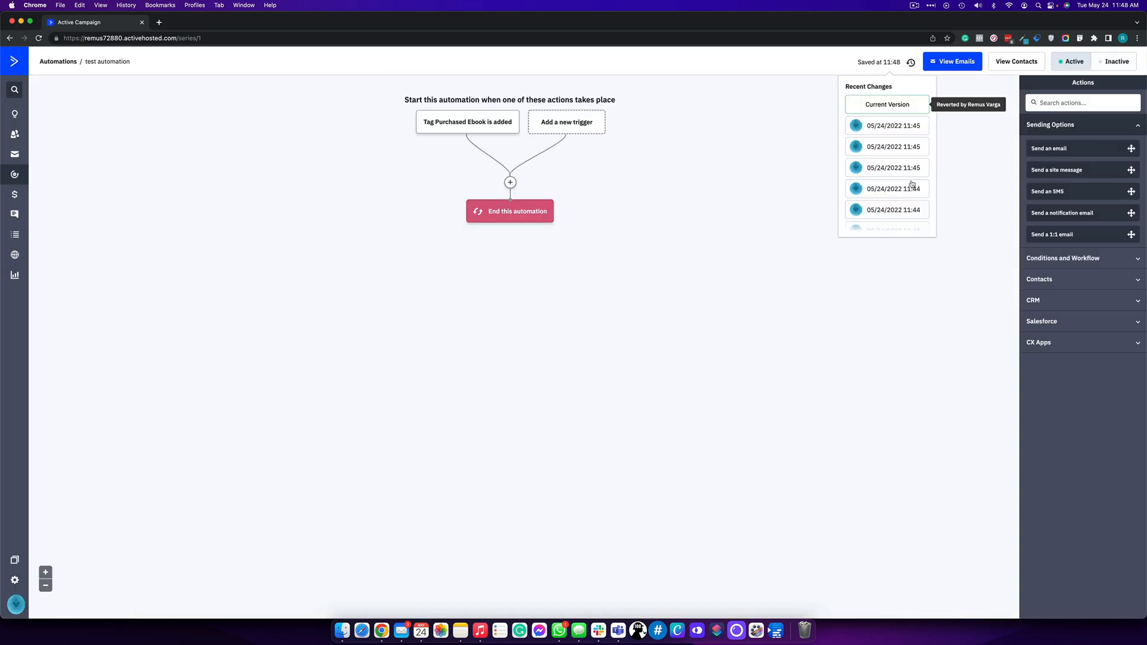
pyautogui.scroll(-3, 901, 154)
pyautogui.scroll(3, 901, 154)
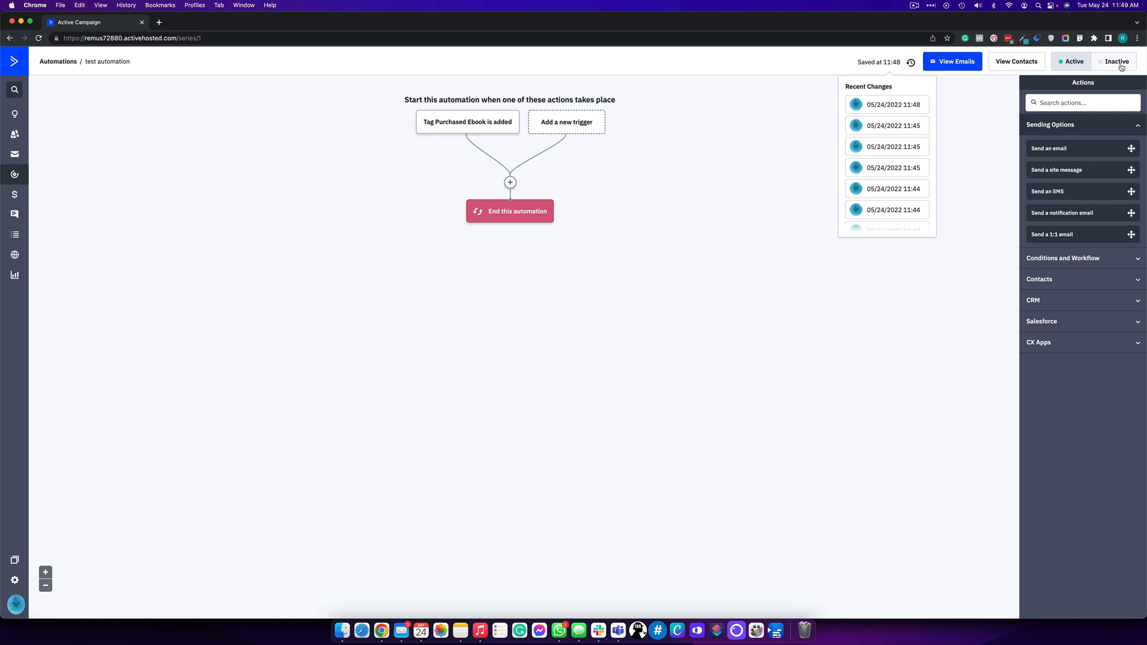
pyautogui.click(1104, 68)
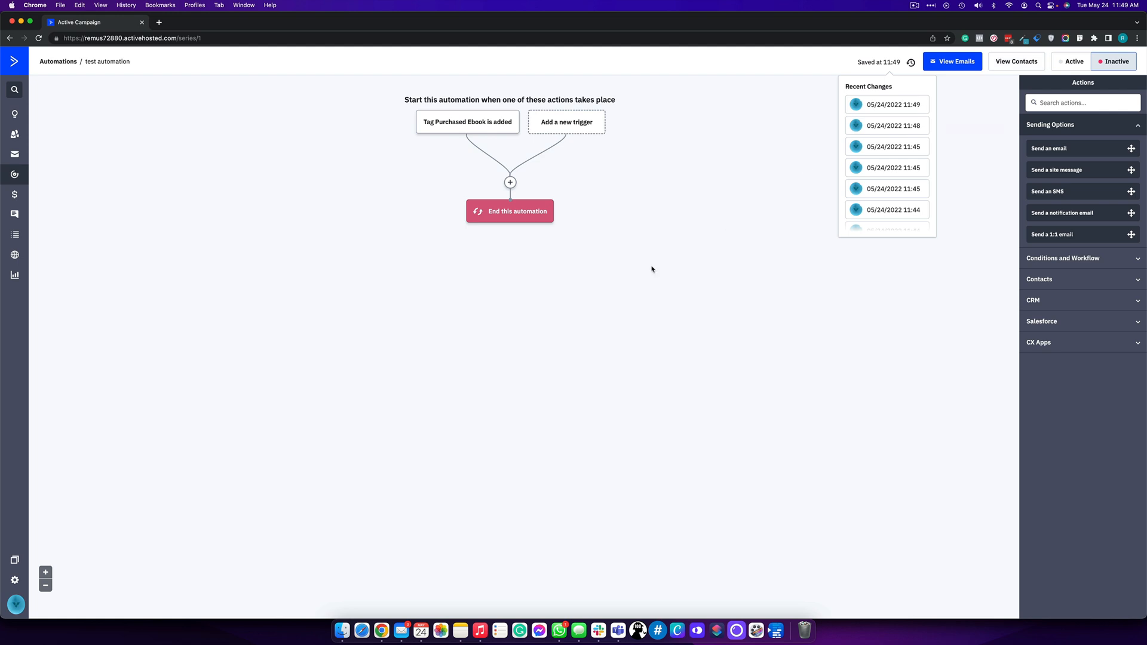
pyautogui.click(691, 243)
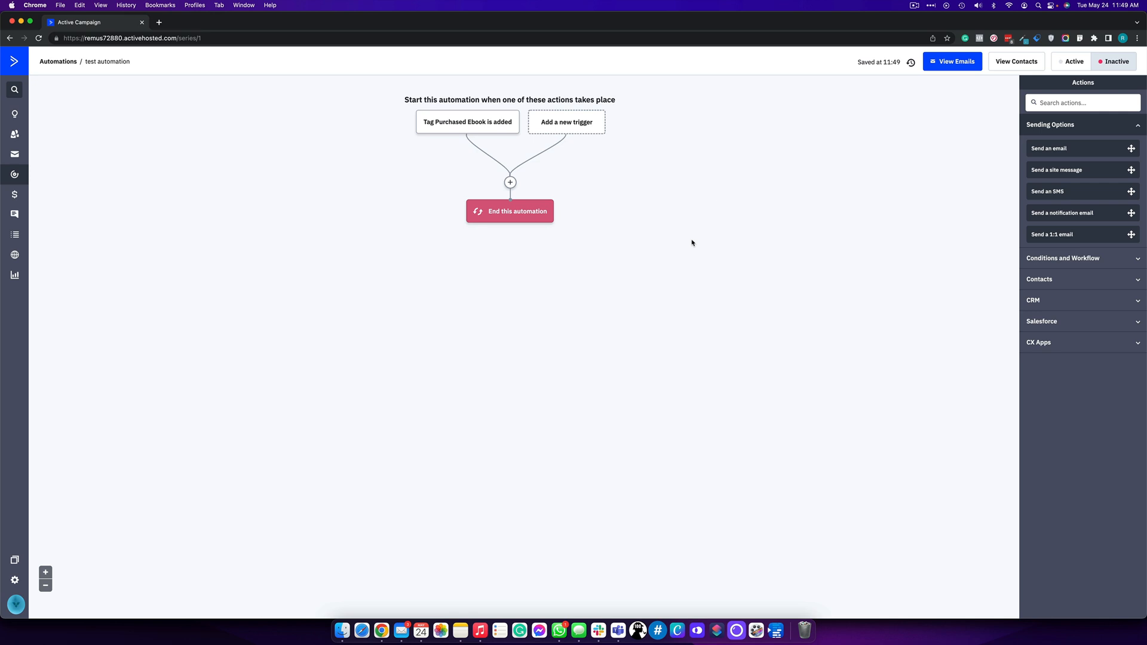
pyautogui.click(914, 5)
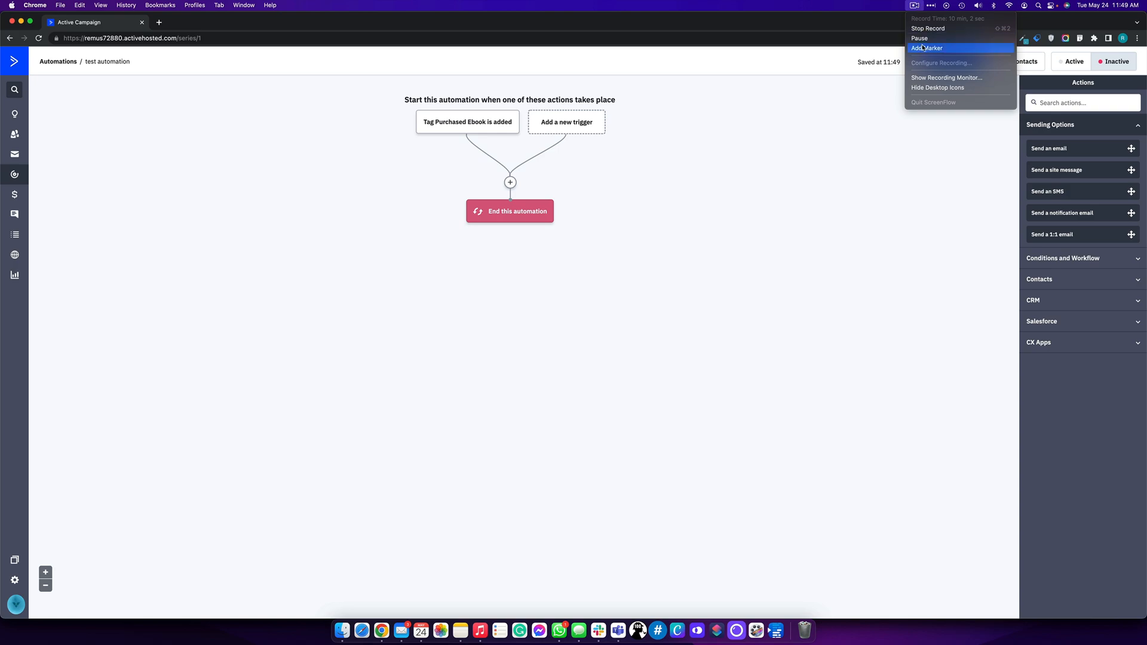